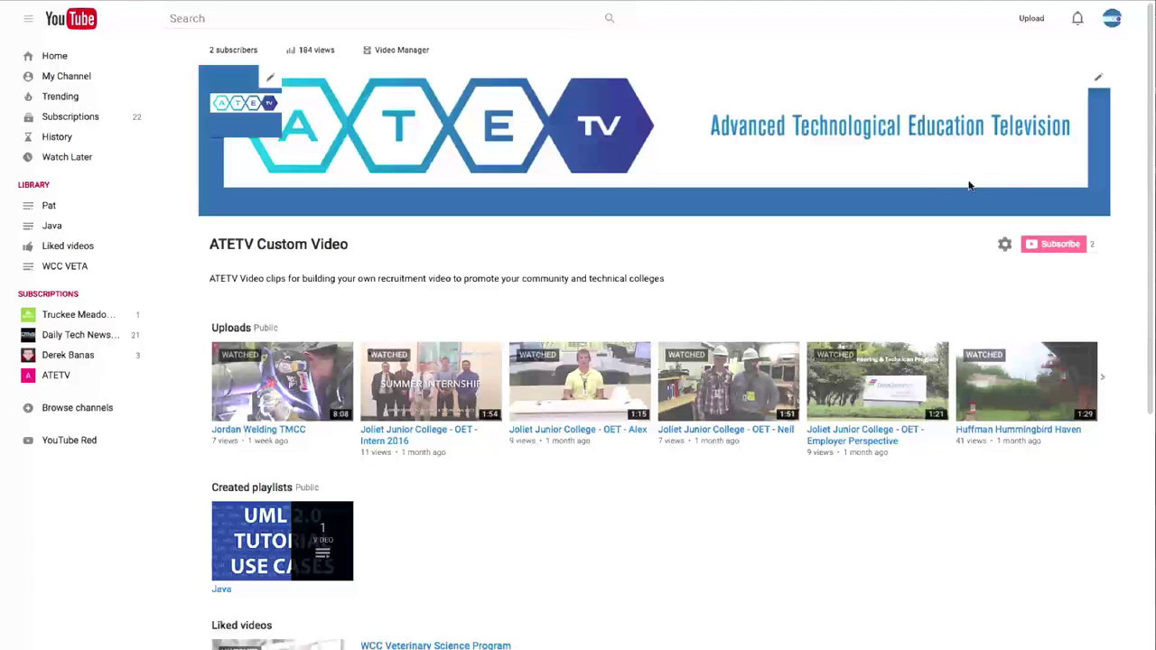
Step: Open the Audio Library's free music in Creator Studio and show the usage terms of the Sunday Plans track
left_click(395, 50)
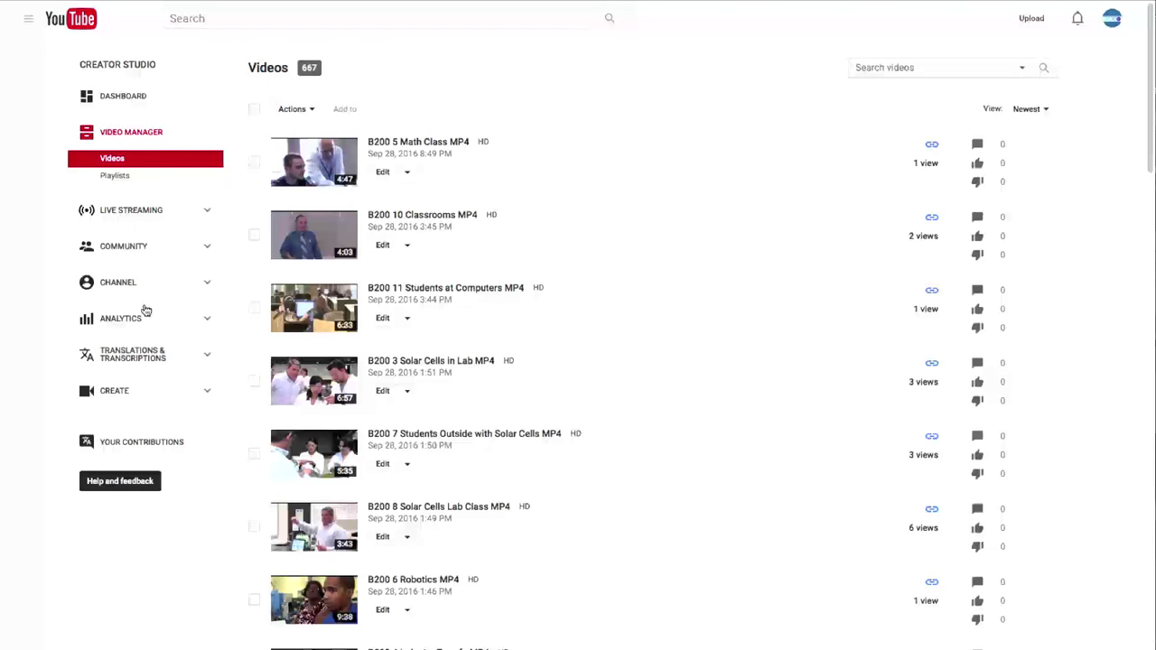
left_click(144, 388)
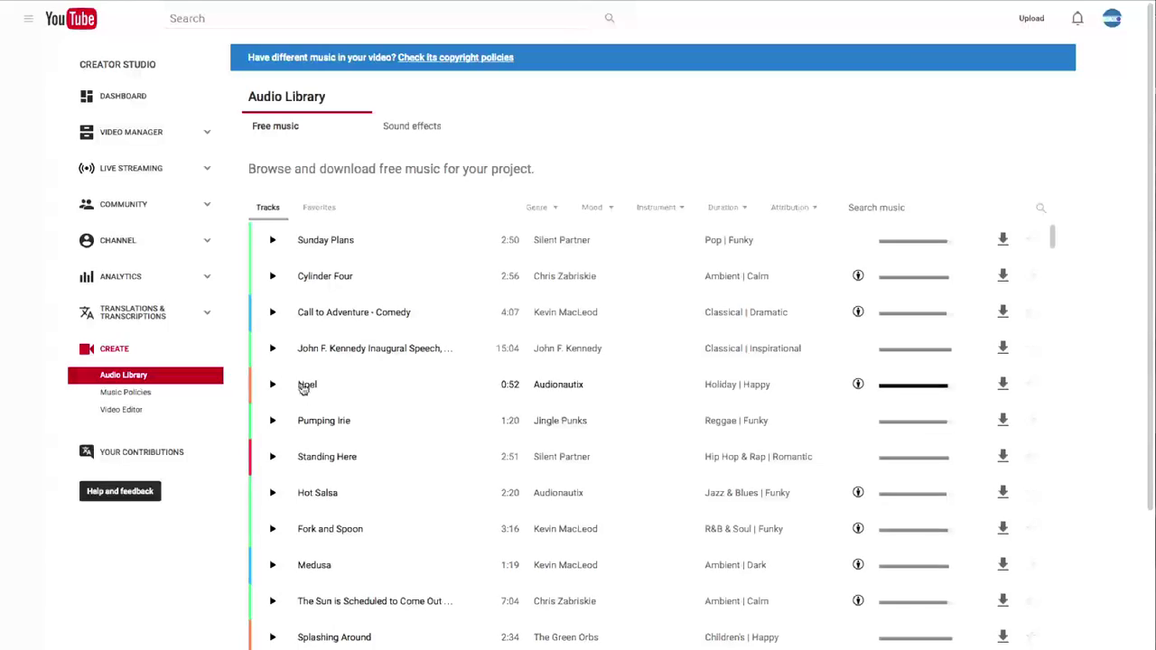
left_click_drag(1051, 239, 1079, 228)
left_click(274, 242)
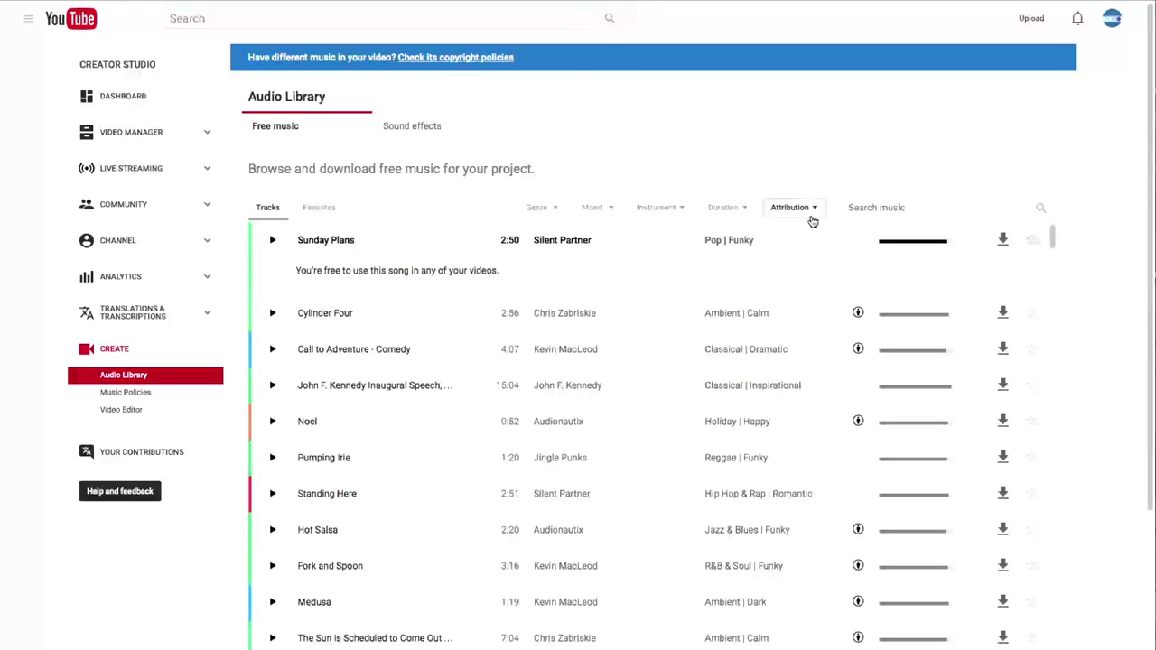
Step: Check which tracks carry a Creative Commons Attribution mark and read the credit required for Cylinder Four
left_click(928, 215)
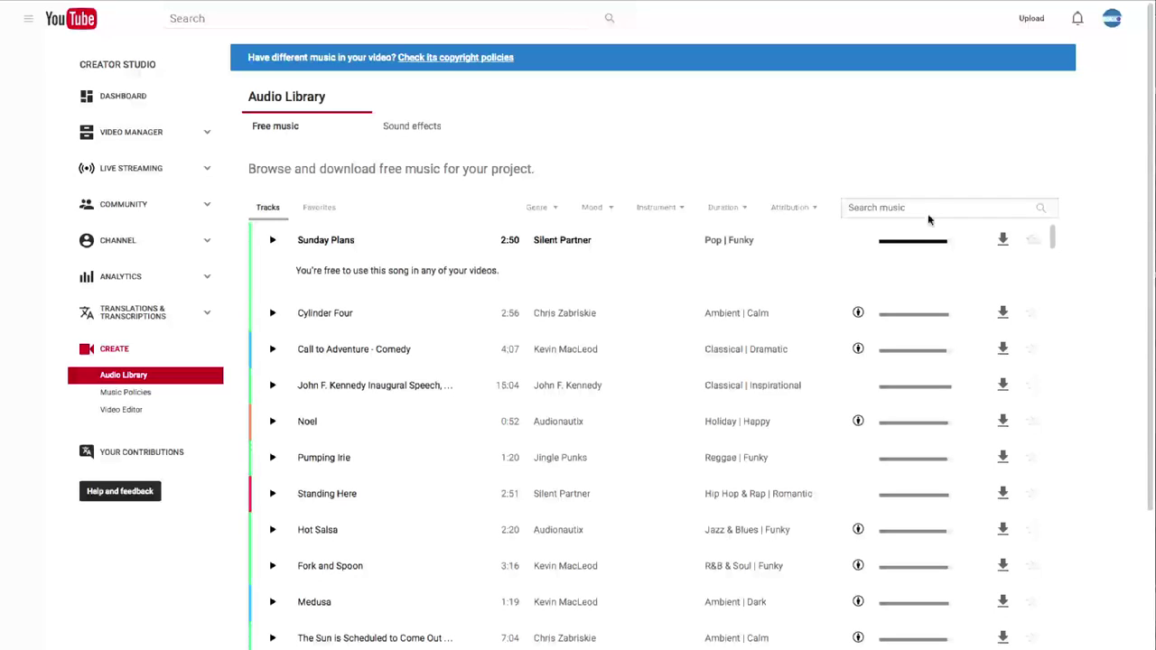
mouse_move(859, 350)
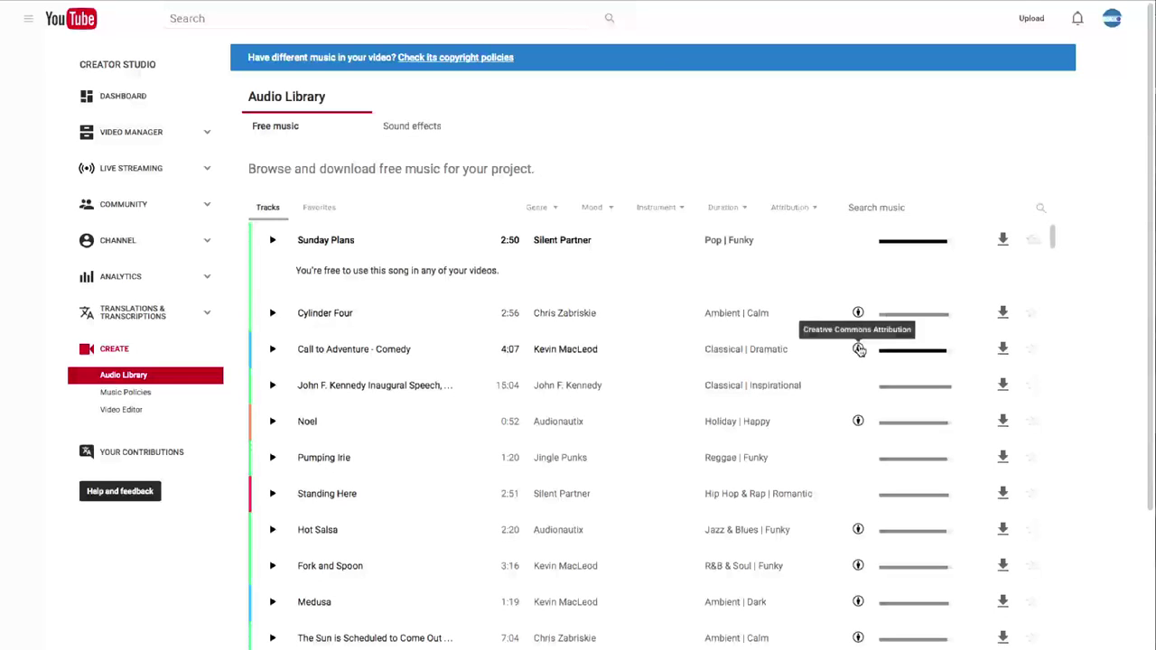
mouse_move(859, 421)
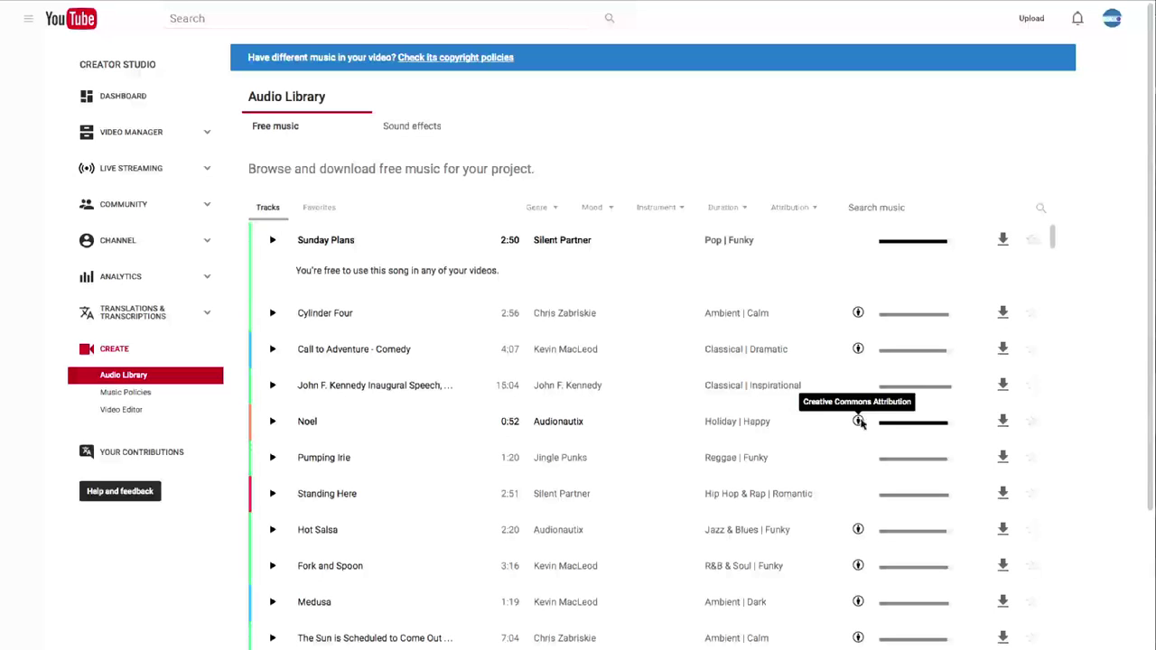
mouse_move(858, 315)
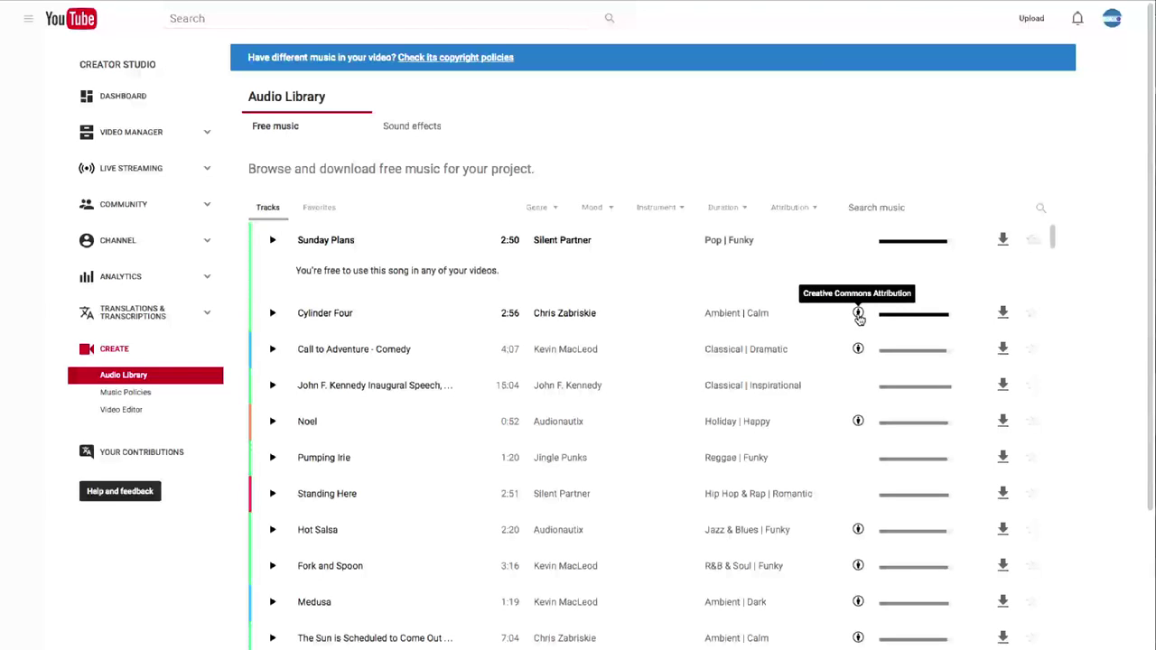
left_click(858, 314)
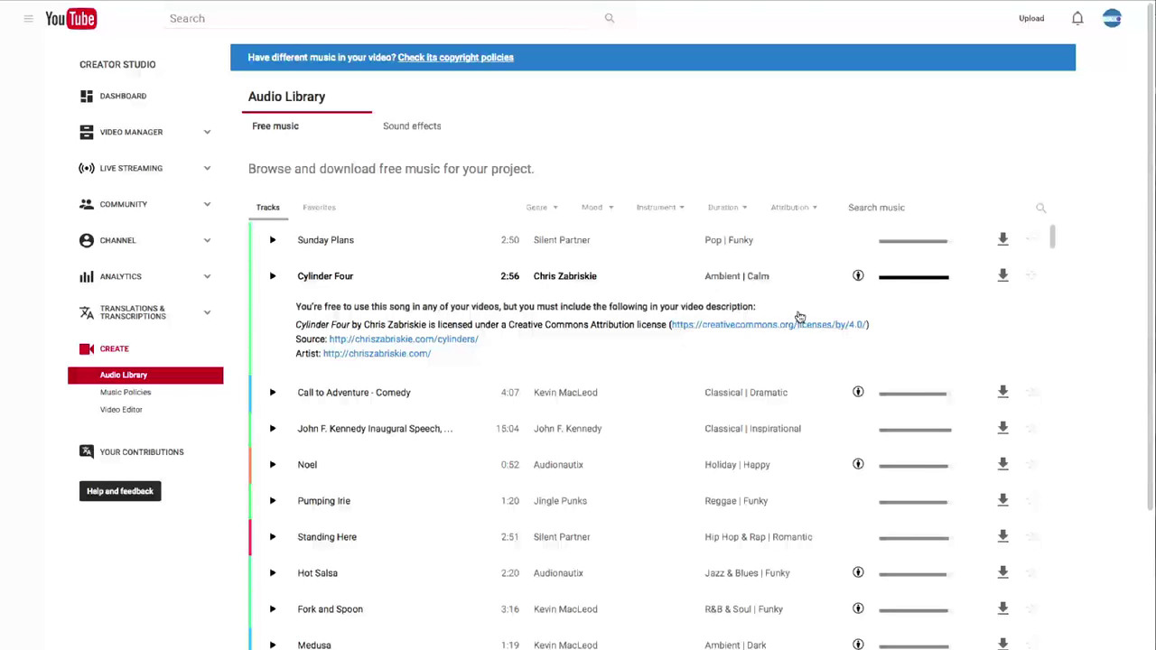
left_click(858, 276)
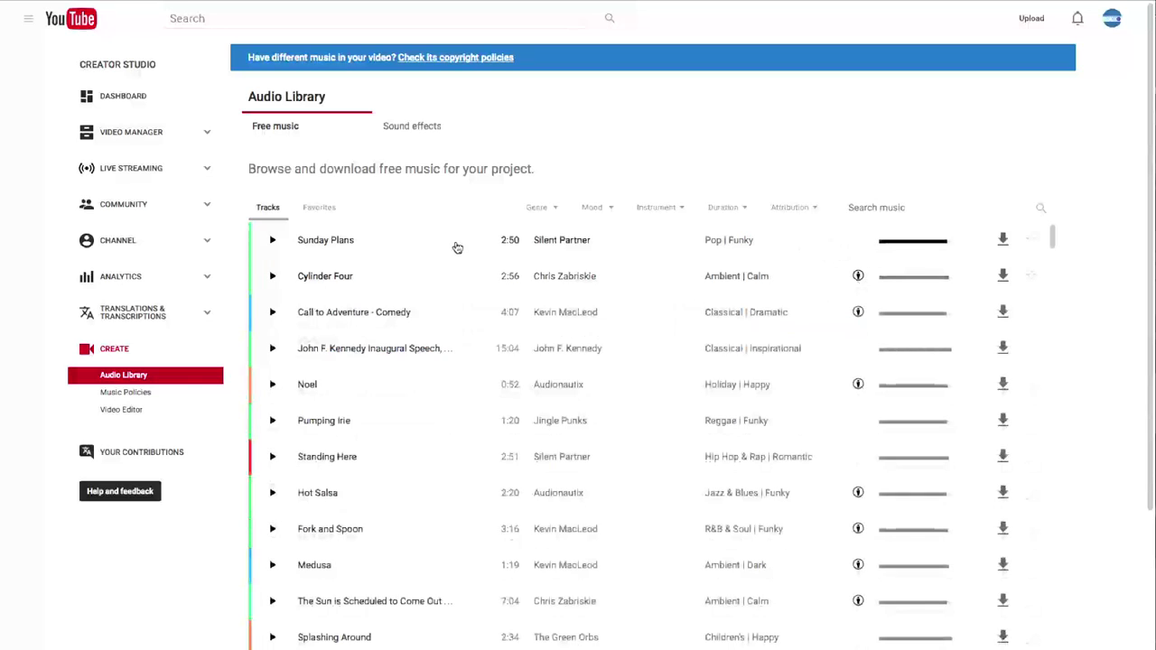
Step: Review the usage terms of Sunday Plans, then check the favorite tracks and return to the full track list
left_click(397, 258)
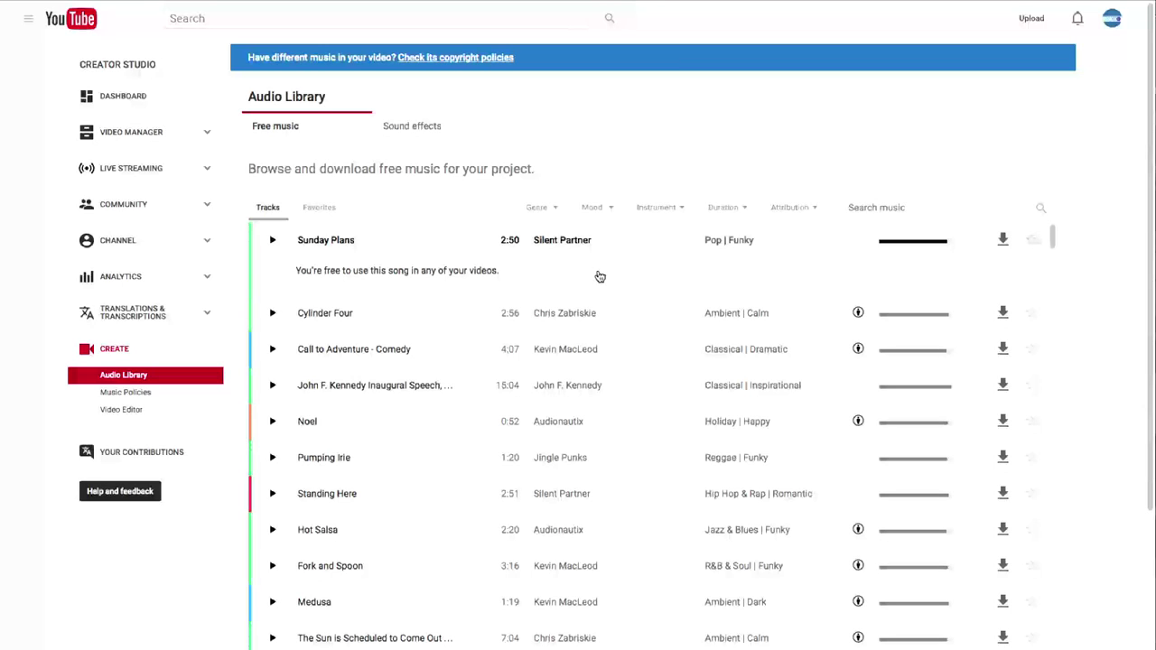
left_click(1034, 244)
left_click(320, 217)
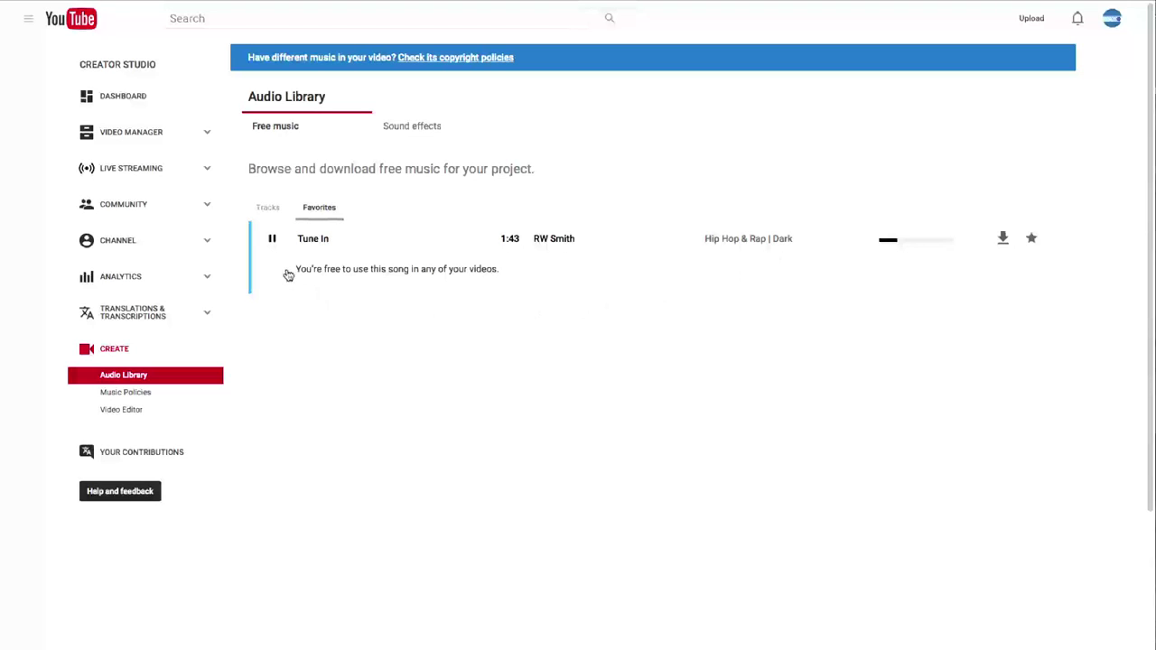
left_click(272, 240)
left_click(270, 216)
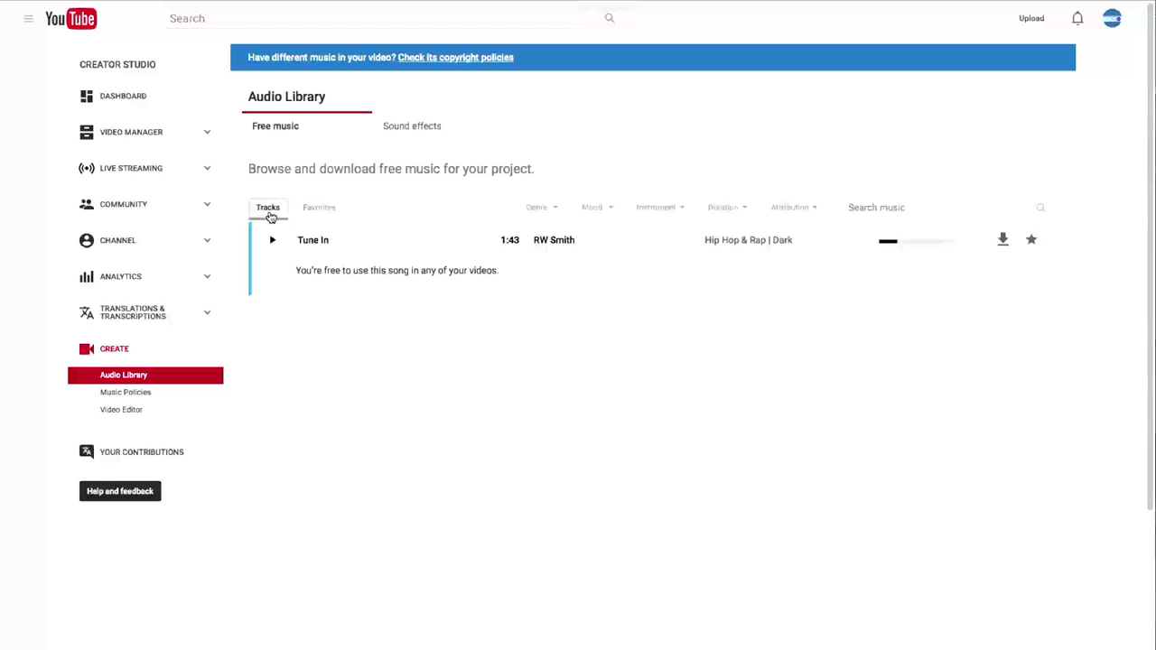
Step: Examine the genre, mood, instrument, duration and attribution filter options for the free music tracks
left_click(553, 215)
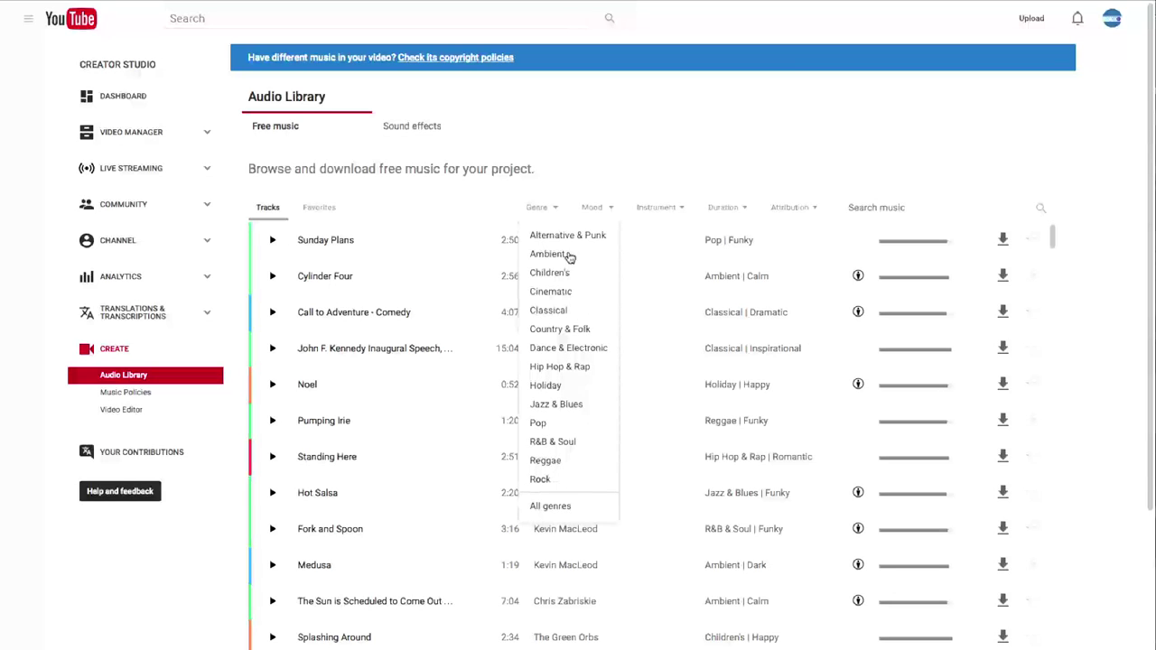
left_click(603, 213)
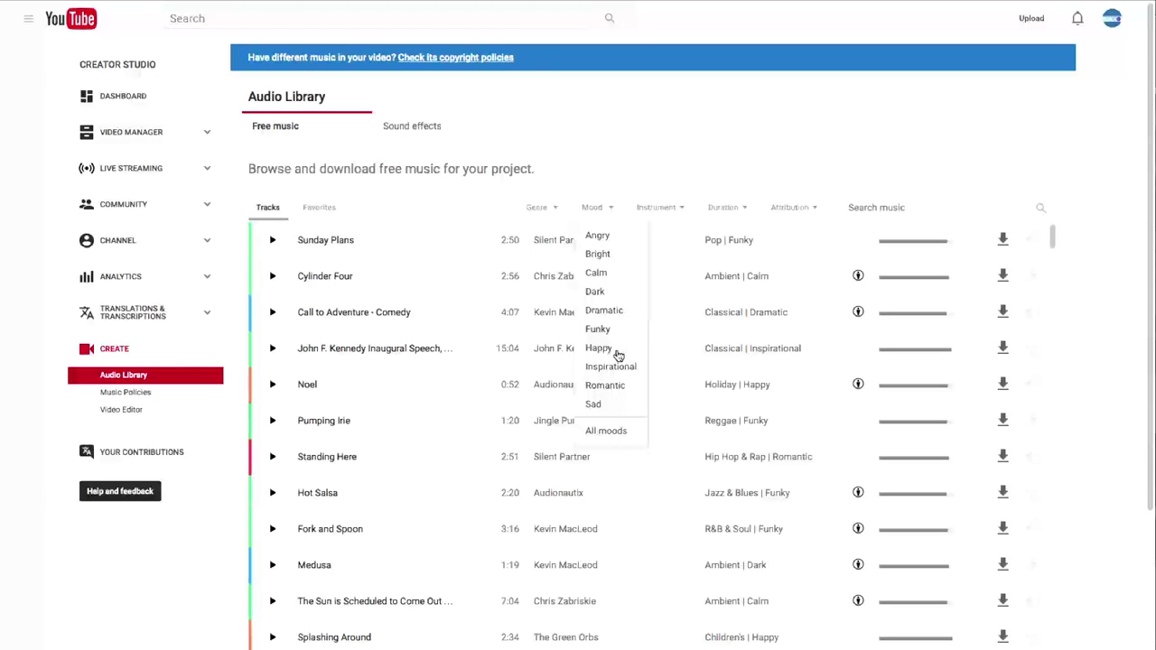
left_click(677, 211)
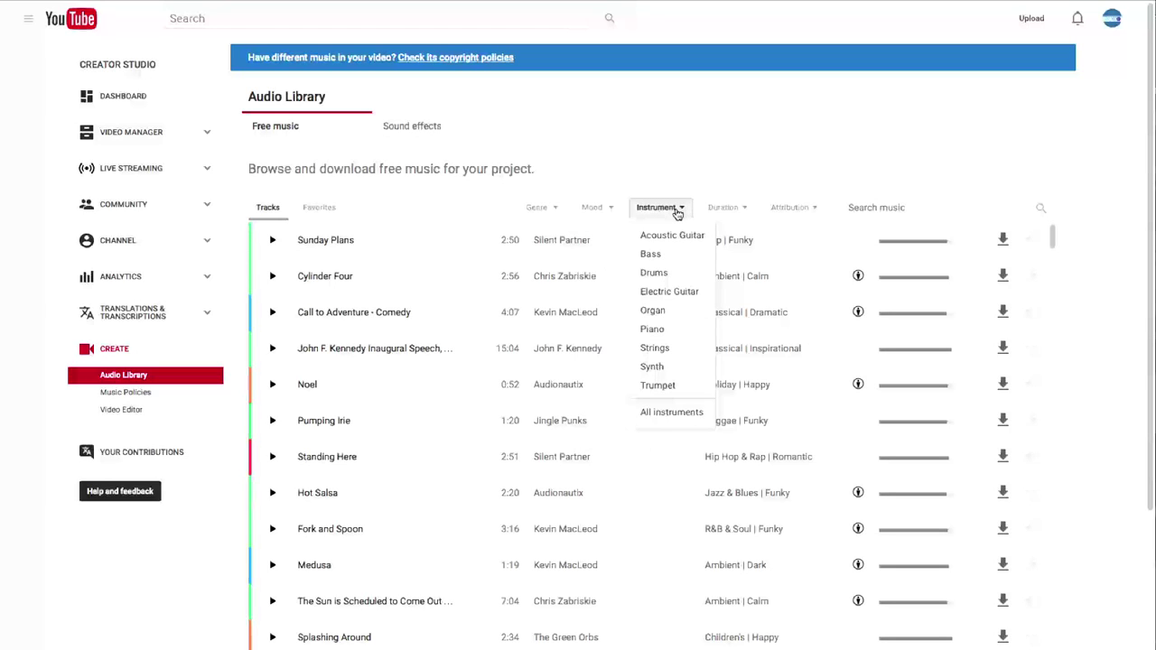
left_click(743, 215)
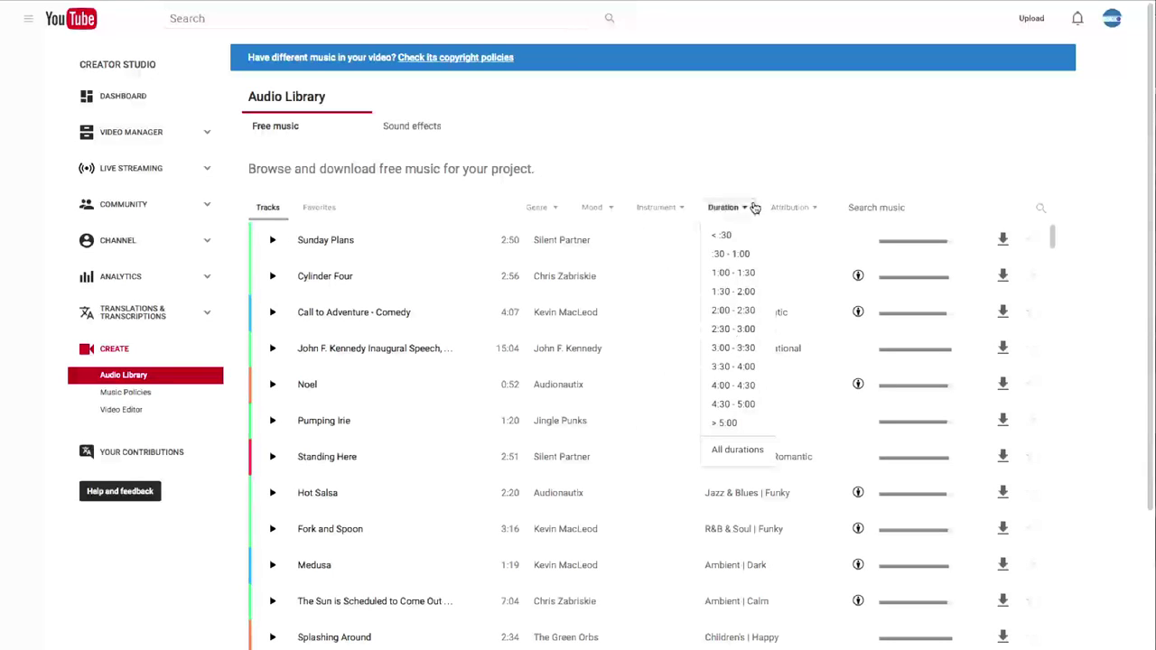
left_click(807, 210)
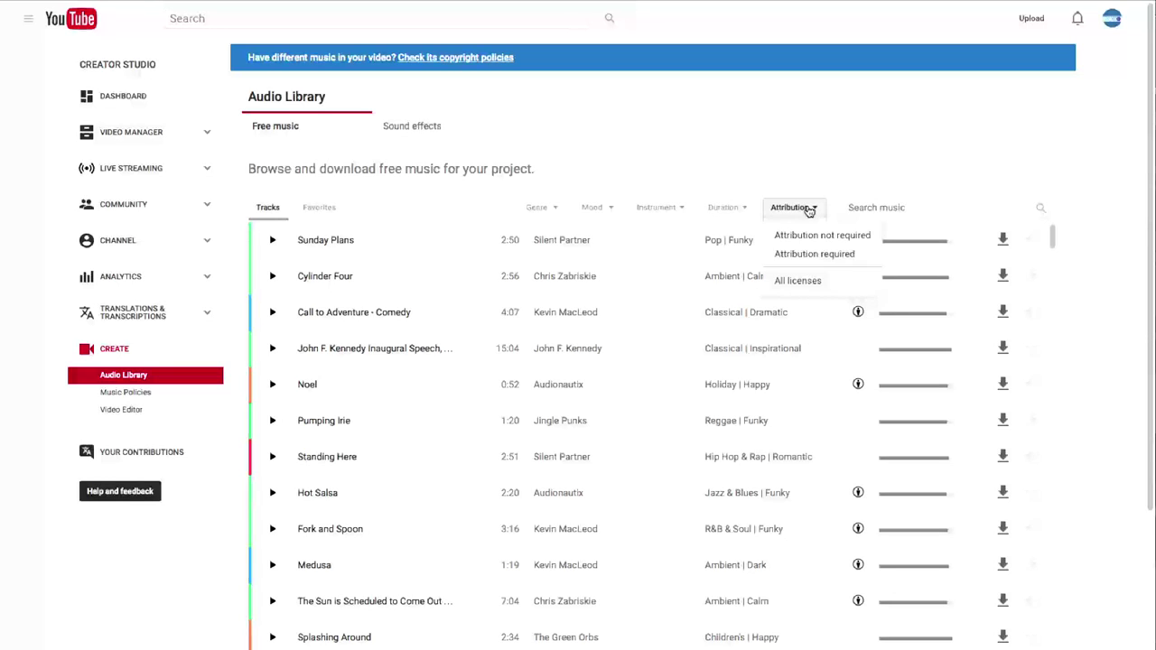
left_click(807, 209)
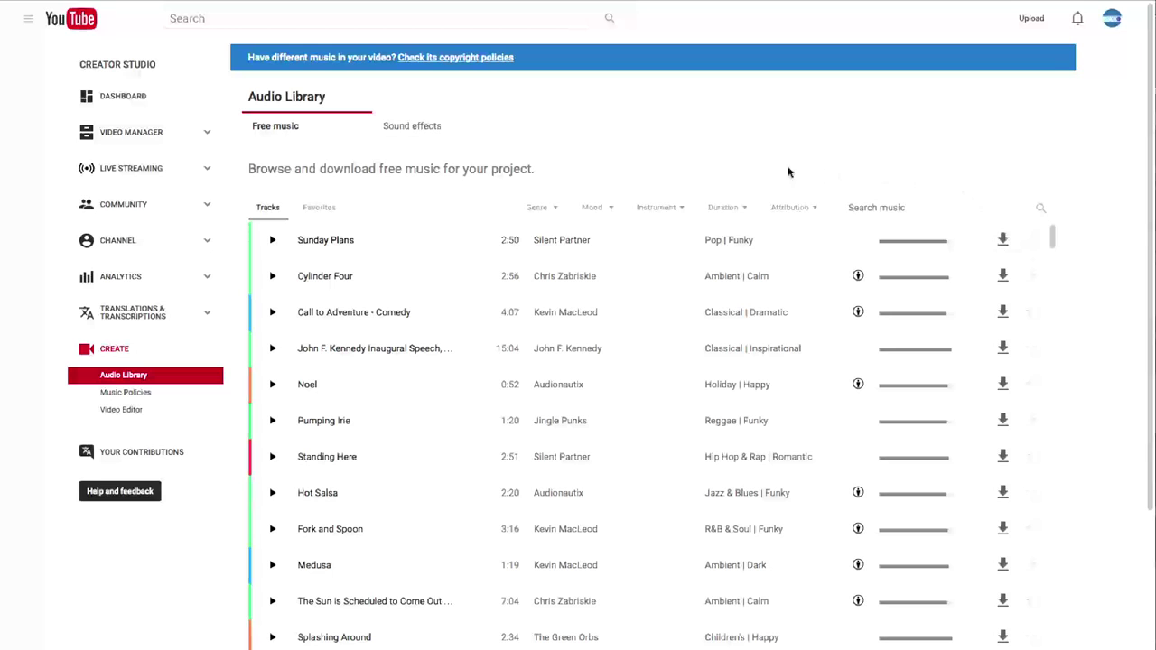
Step: Switch the Audio Library to sound effects and browse the list as far as Alarm Clock
left_click(409, 128)
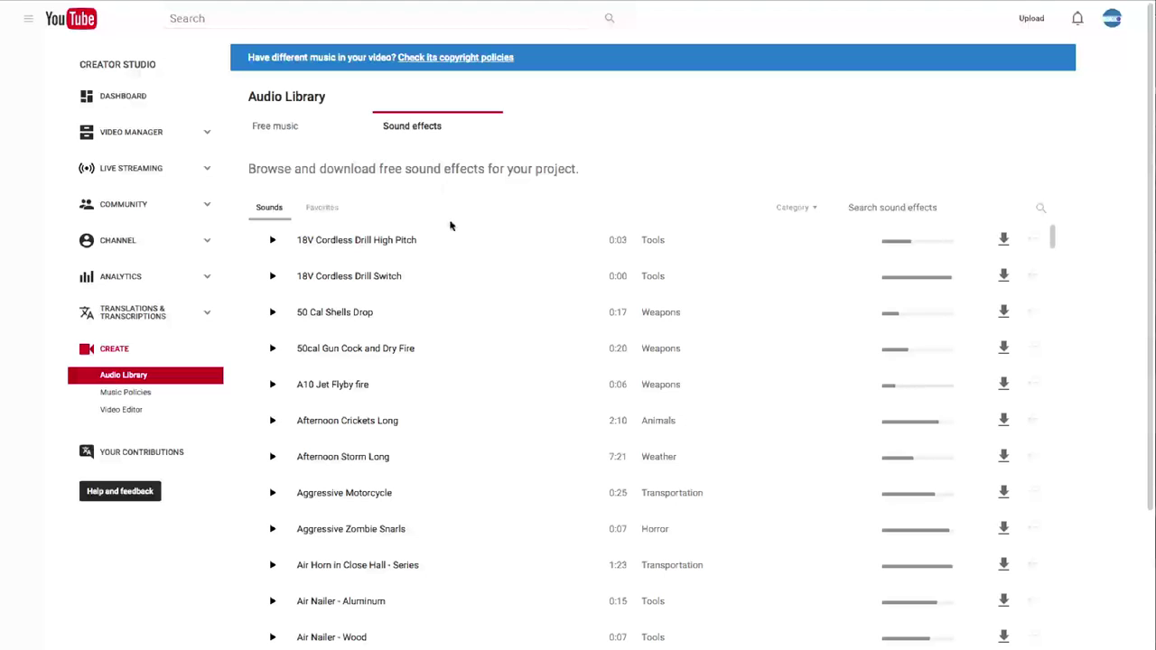
scroll(457, 245, "down", 3)
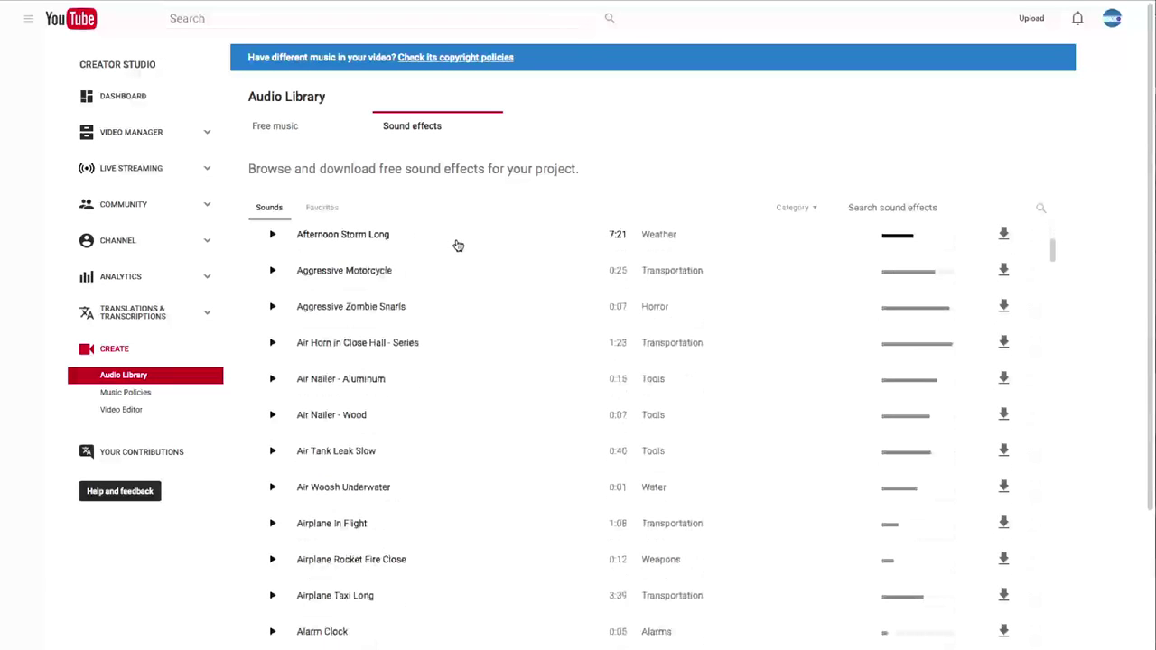
scroll(465, 253, "down", 1)
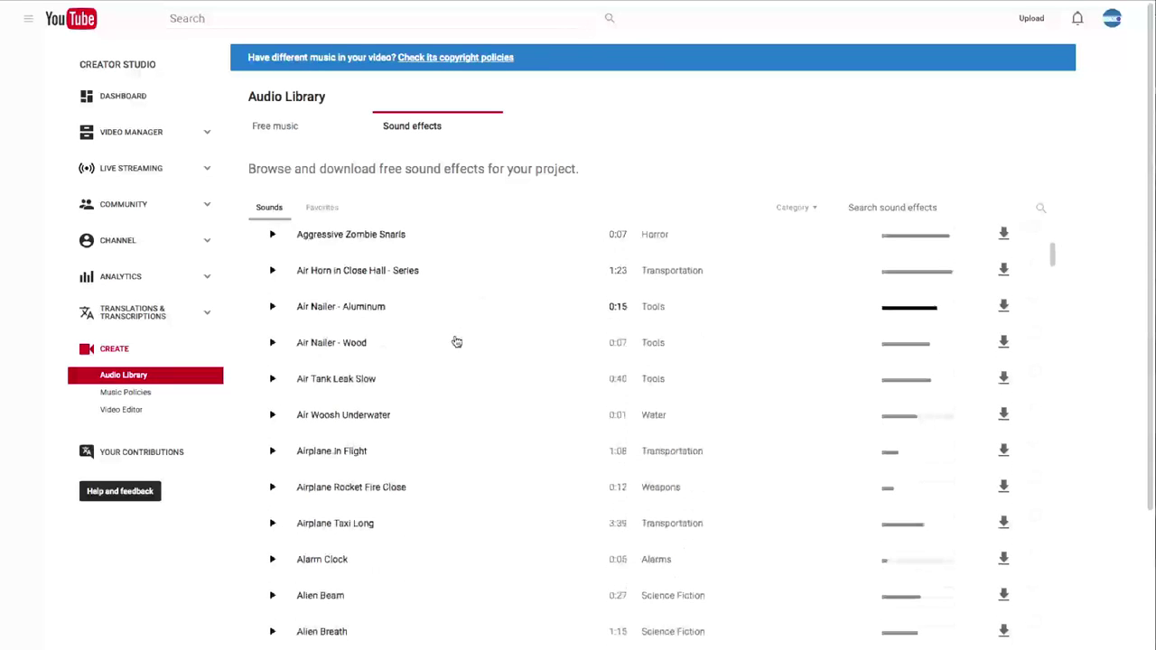
scroll(454, 340, "down", 1)
scroll(454, 348, "down", 4)
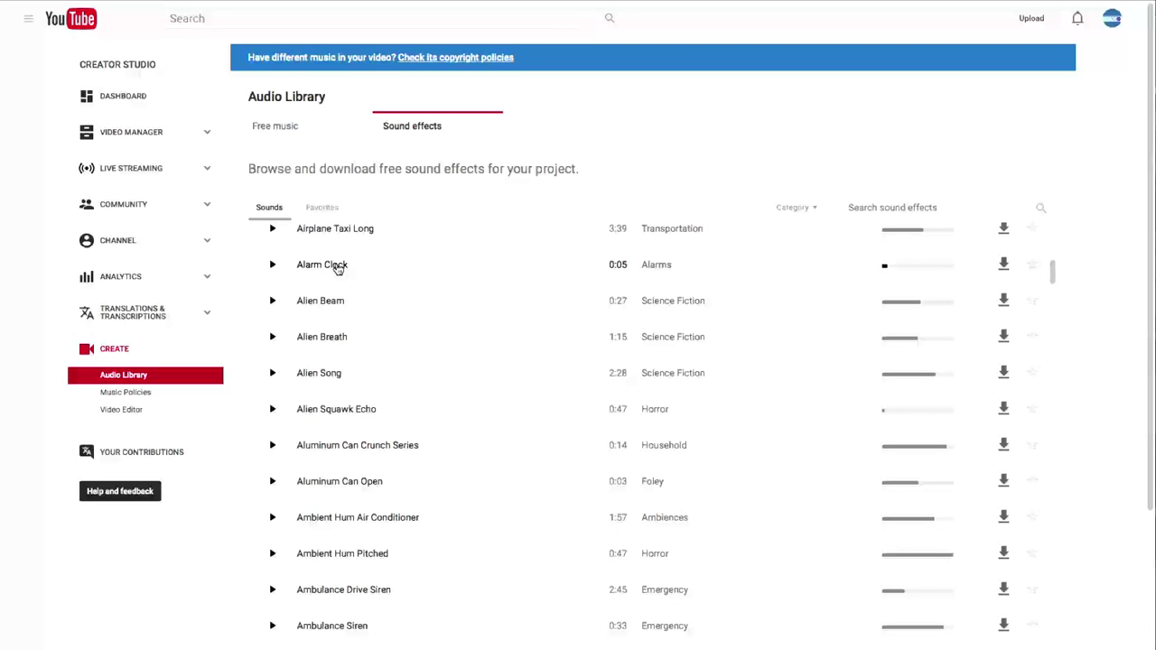
Step: Preview sound effects between Alarm Clock and Ambulance Siren Distant, then return to the beginning of the list
left_click(275, 267)
left_click(334, 298)
scroll(381, 320, "down", 1)
scroll(381, 321, "down", 1)
left_click(382, 321)
scroll(381, 321, "down", 2)
left_click(381, 317)
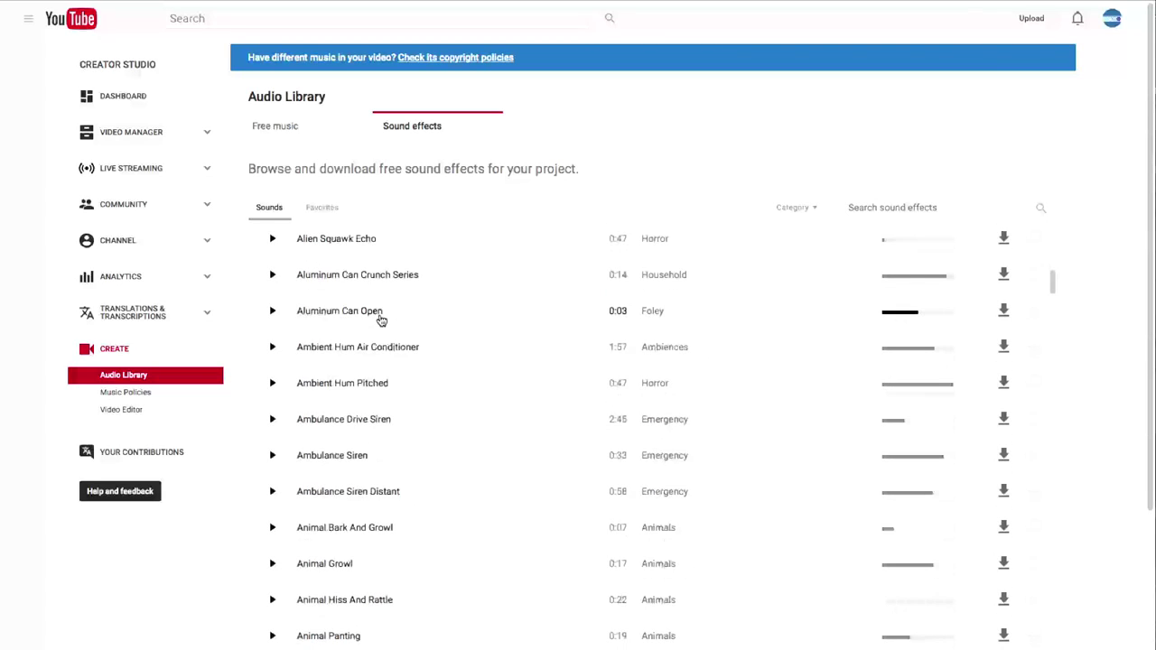
left_click(383, 341)
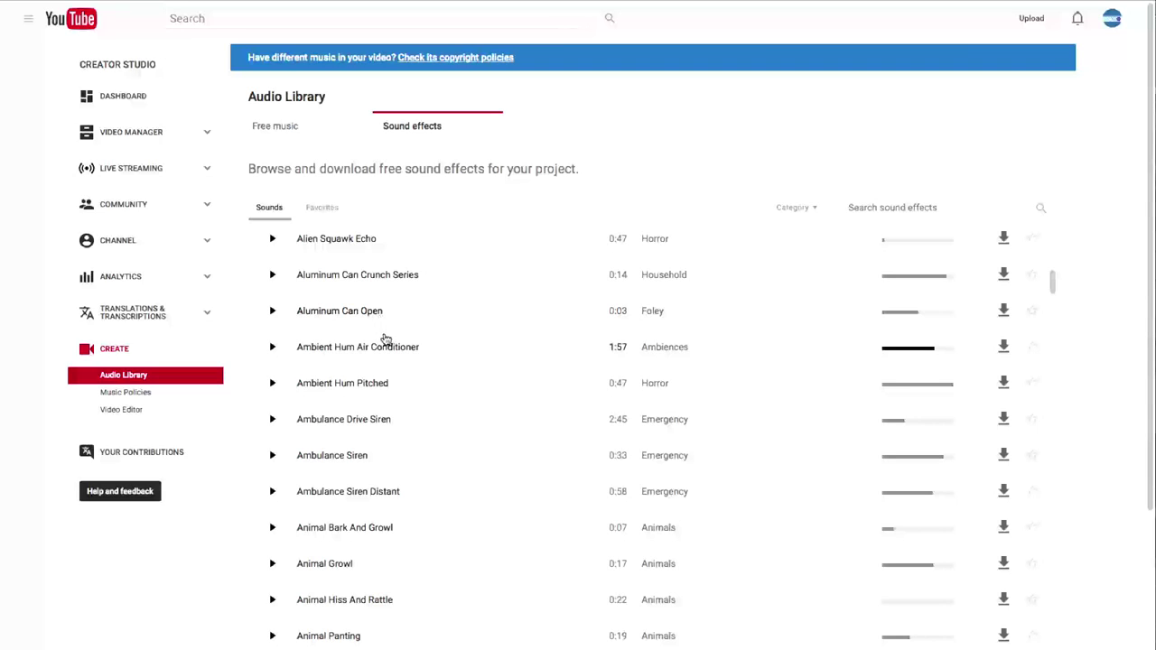
left_click(394, 382)
left_click(374, 483)
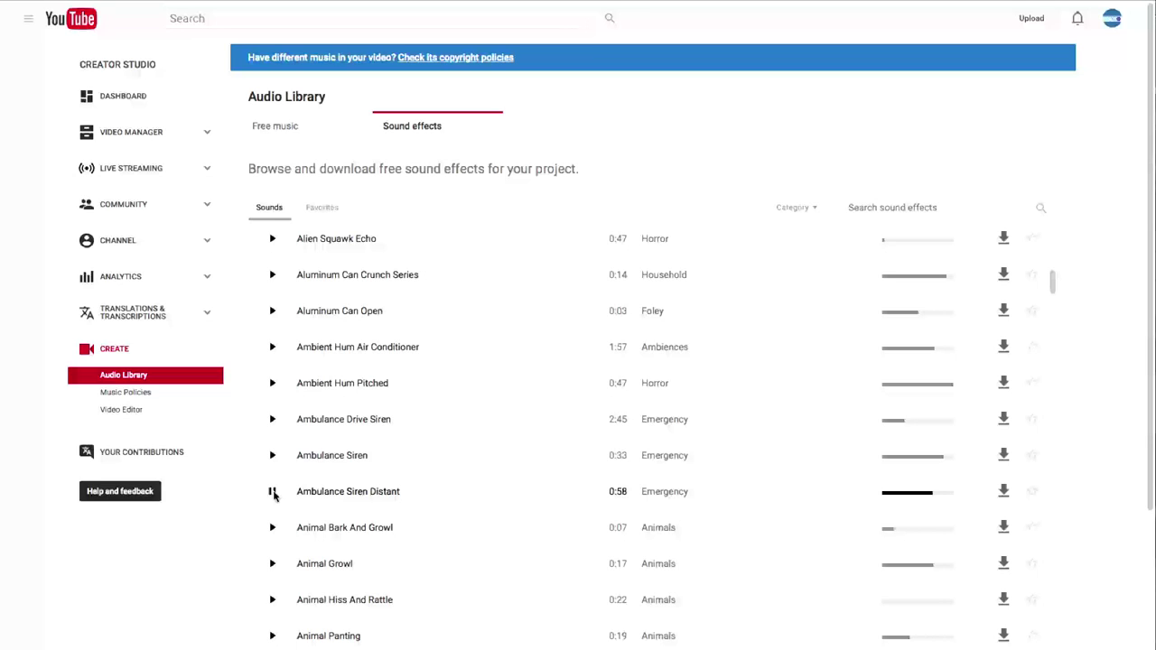
left_click_drag(1053, 282, 1053, 238)
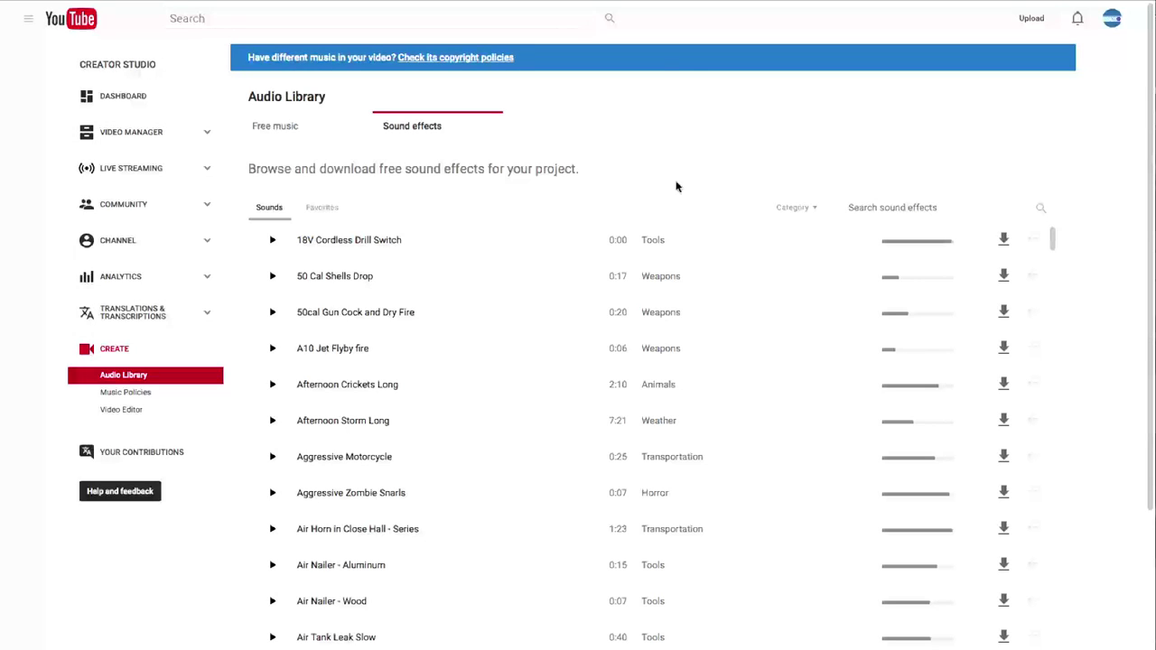
Step: Open the Demo Audio and Music project in the Video Editor, select its Civil Engineer Student Profile clip, and pause the preview
left_click(131, 413)
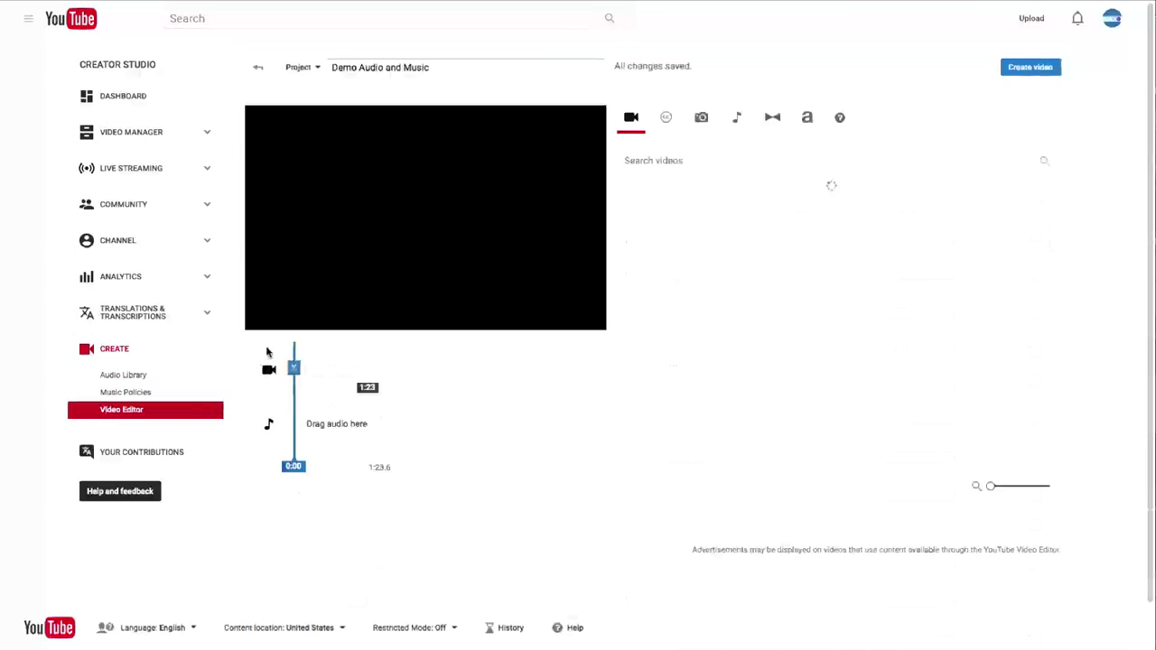
left_click(265, 322)
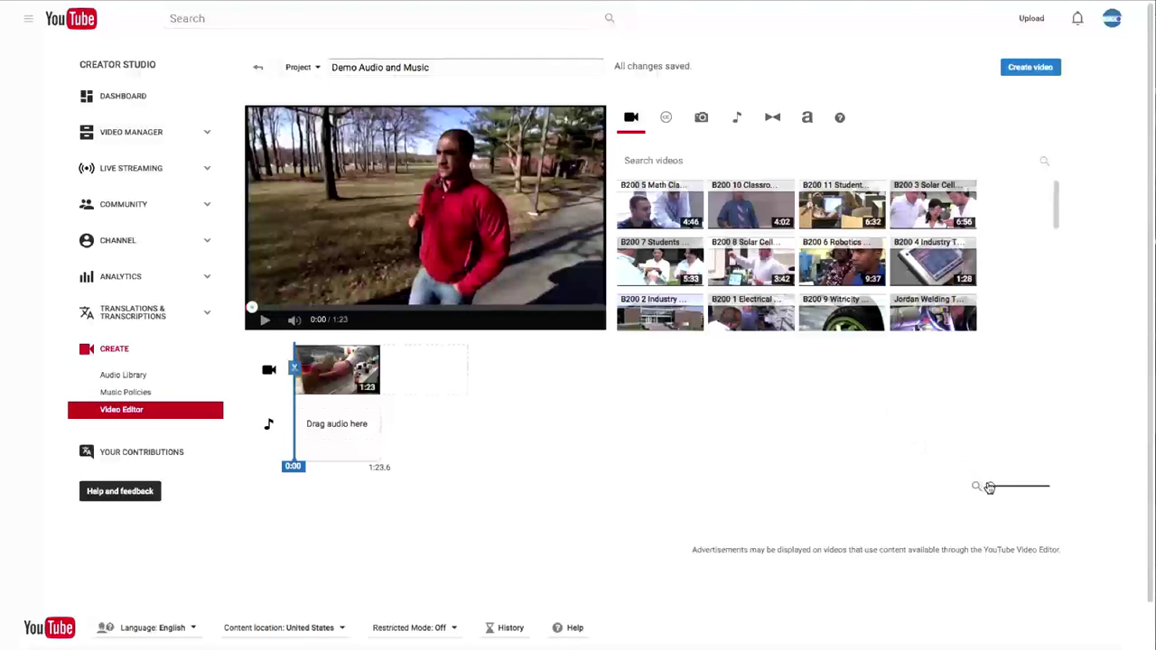
left_click_drag(991, 488, 996, 488)
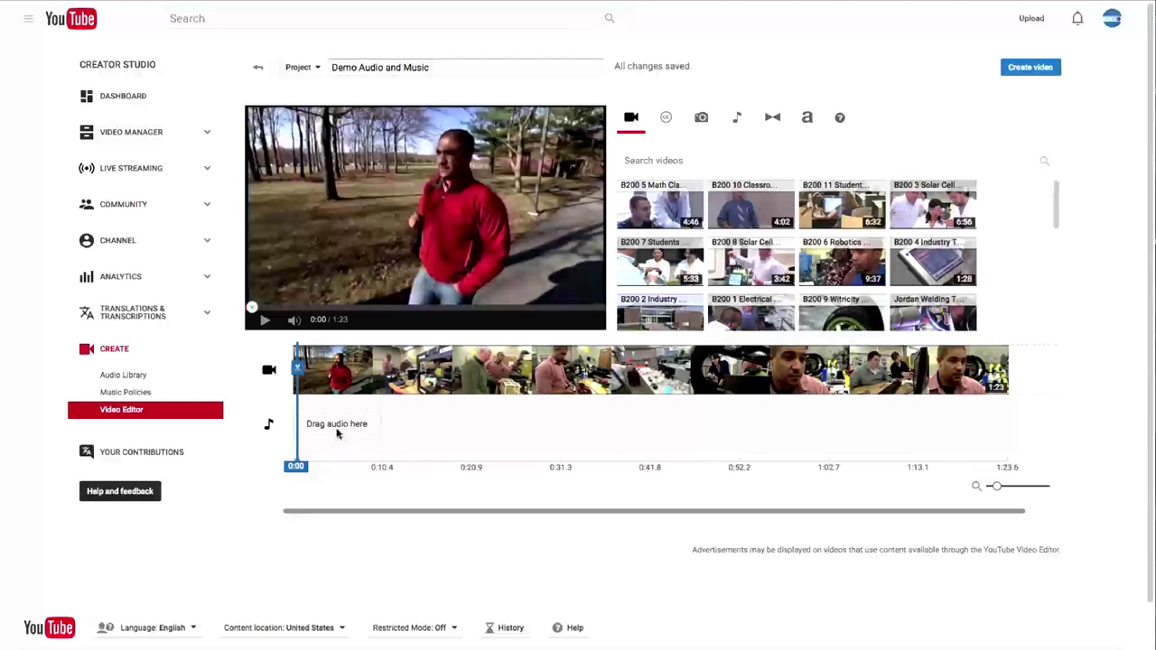
mouse_move(357, 381)
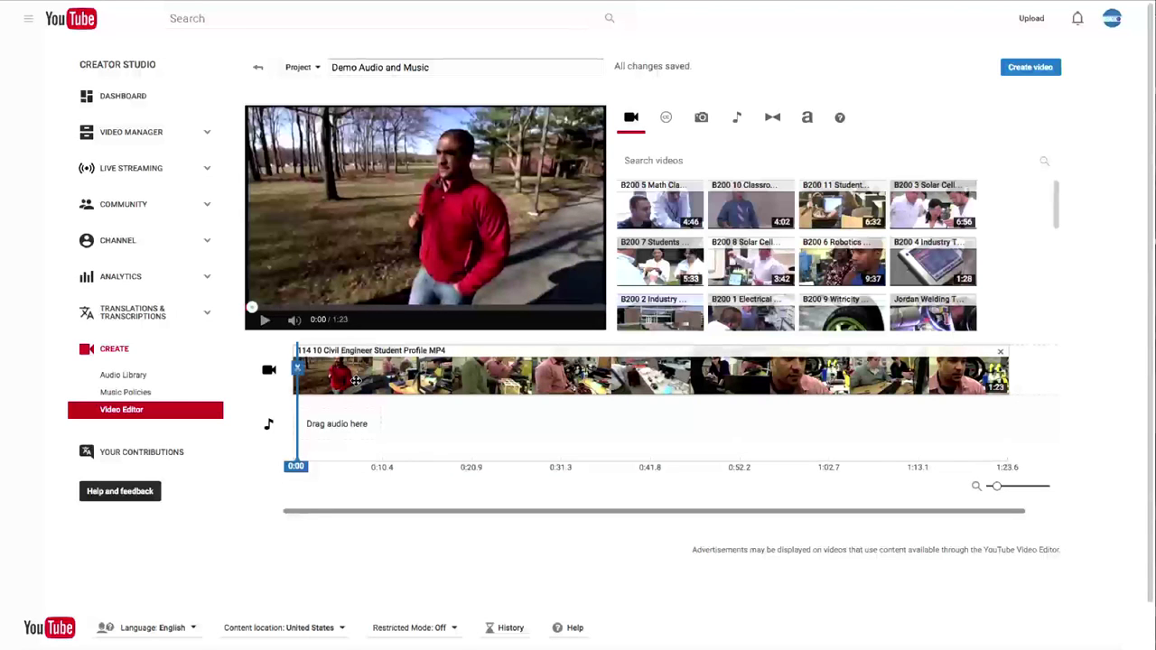
left_click(357, 381)
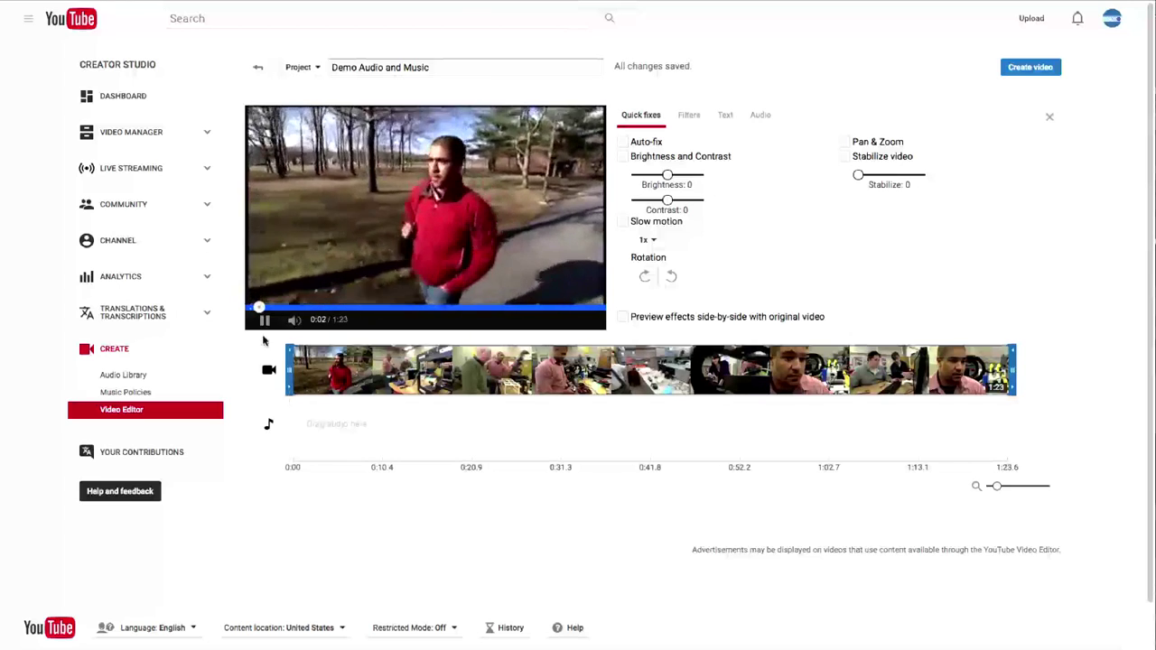
left_click(264, 320)
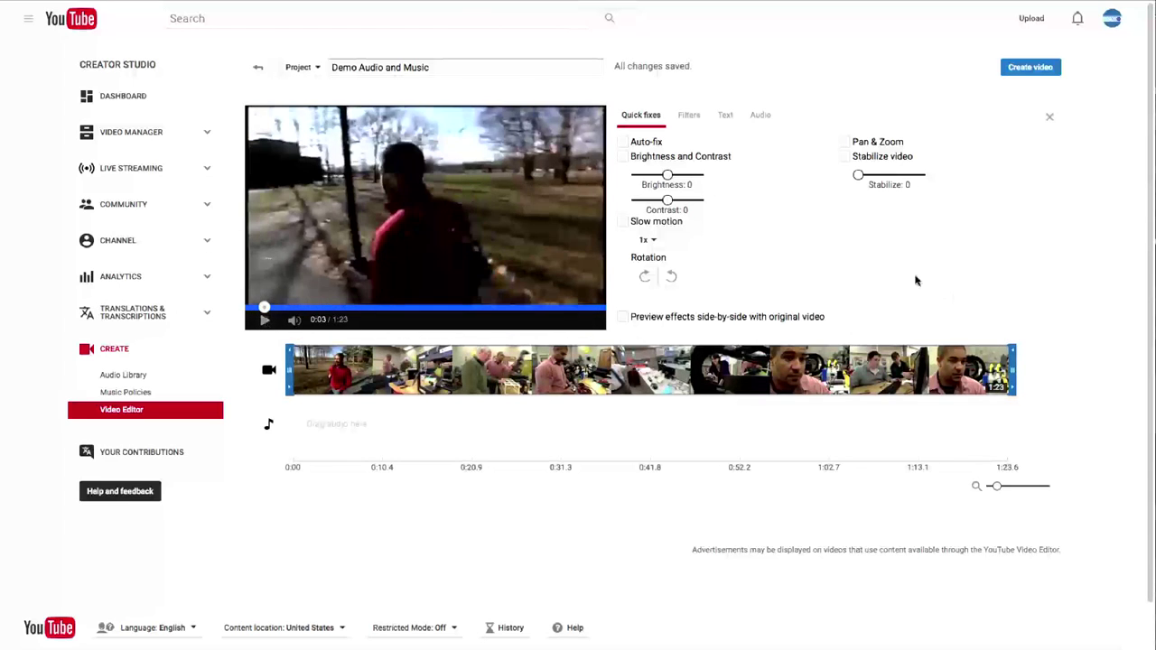
Step: Raise the selected clip's volume slightly in its audio settings and play the preview to check it
left_click(761, 123)
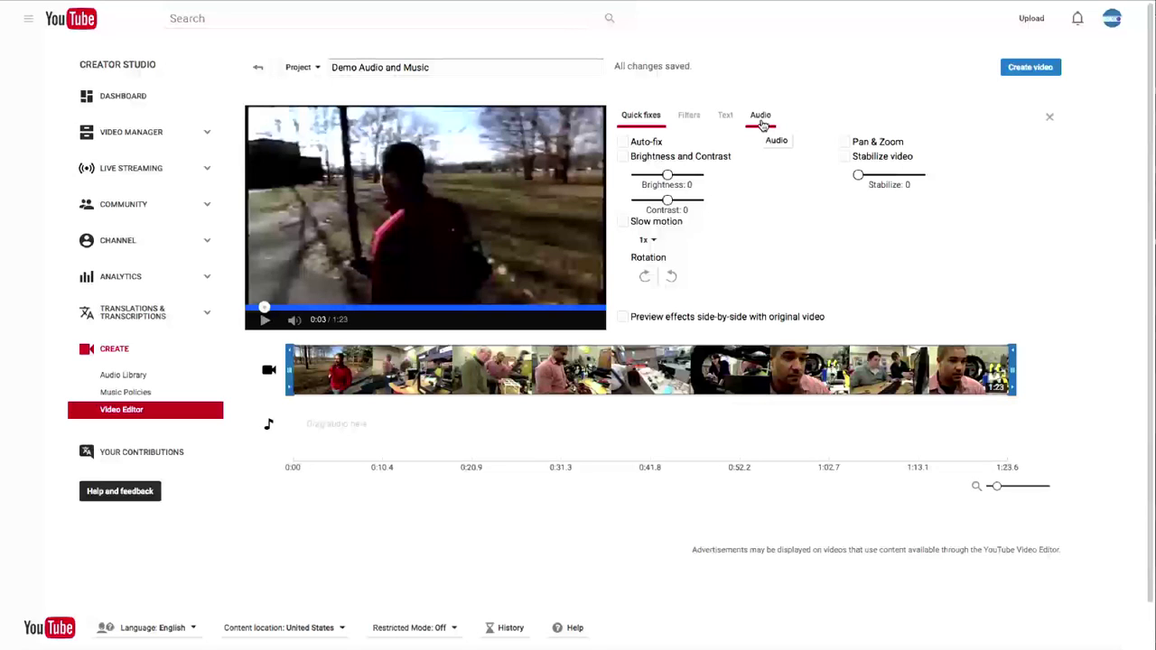
left_click(763, 123)
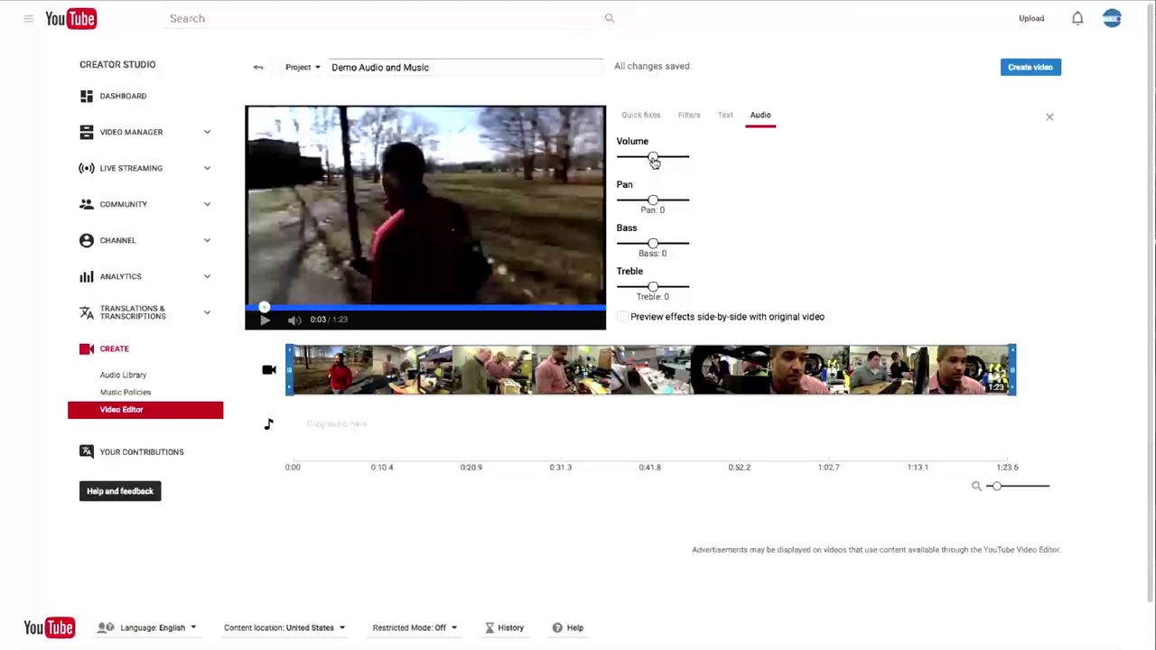
left_click_drag(655, 160, 660, 160)
left_click(263, 319)
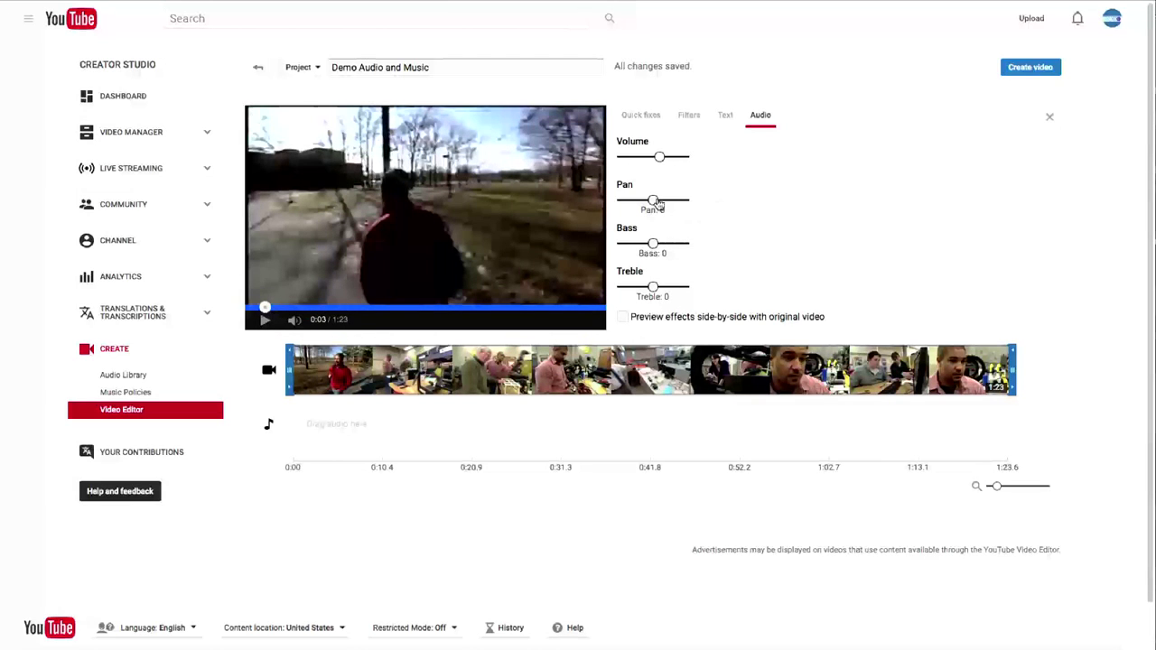
Step: Keep the selected clip's pan, bass and treble at 0
mouse_move(657, 204)
left_mouse_down()
mouse_move(687, 199)
mouse_move(629, 200)
mouse_move(653, 200)
left_mouse_up()
mouse_move(666, 248)
left_mouse_down()
mouse_move(676, 246)
mouse_move(642, 247)
mouse_move(653, 246)
left_mouse_up()
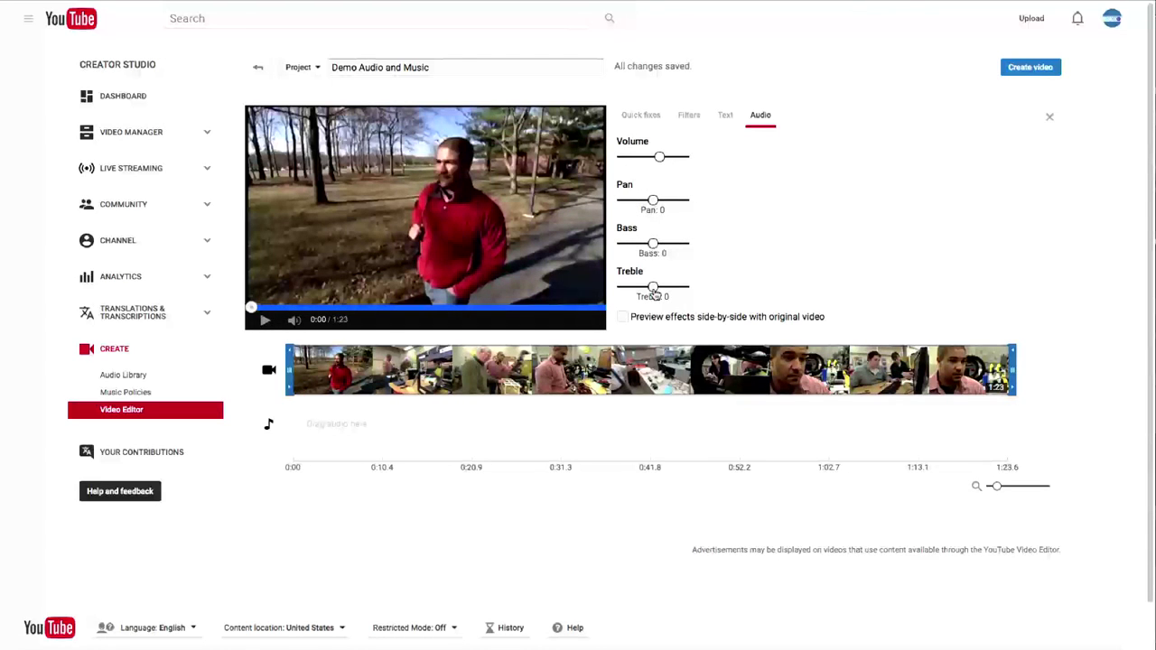
mouse_move(655, 294)
left_mouse_down()
mouse_move(675, 291)
mouse_move(653, 289)
left_mouse_up()
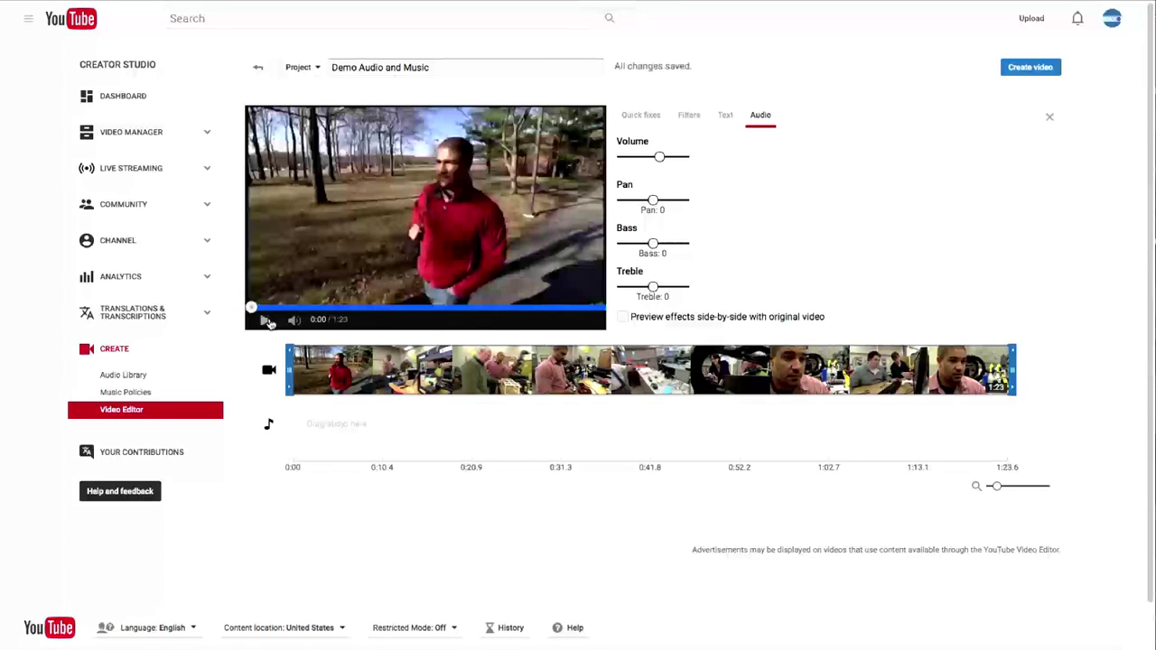
Step: Leave the clip's audio settings and briefly play the project preview, pausing it at 0:03
left_click(266, 321)
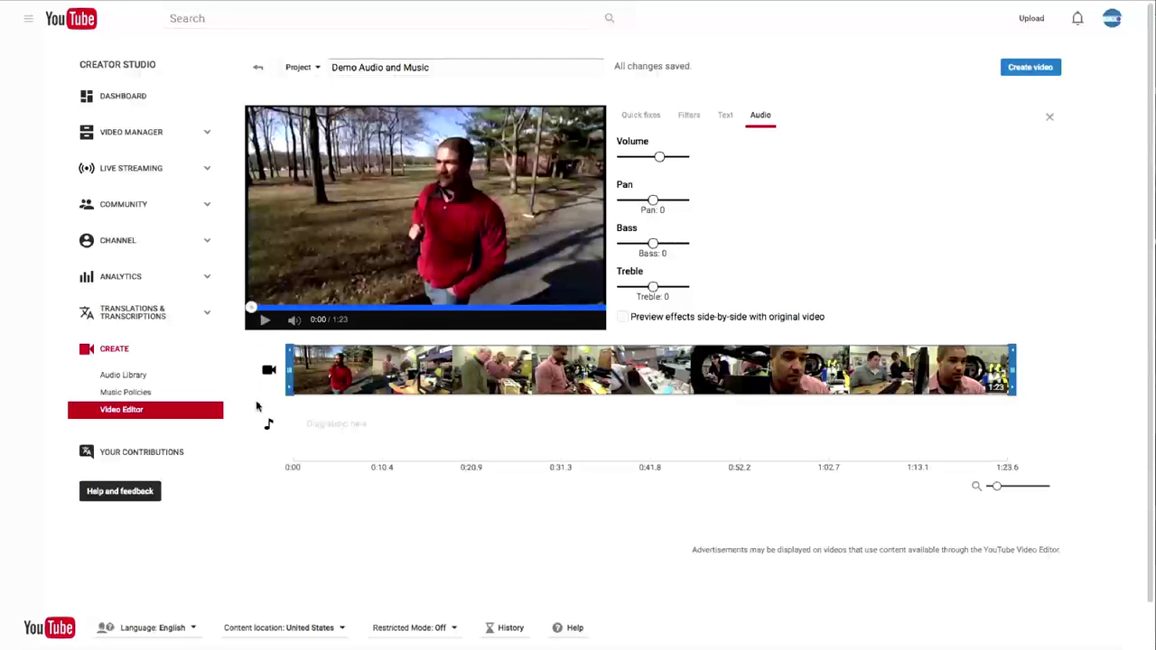
left_click(420, 432)
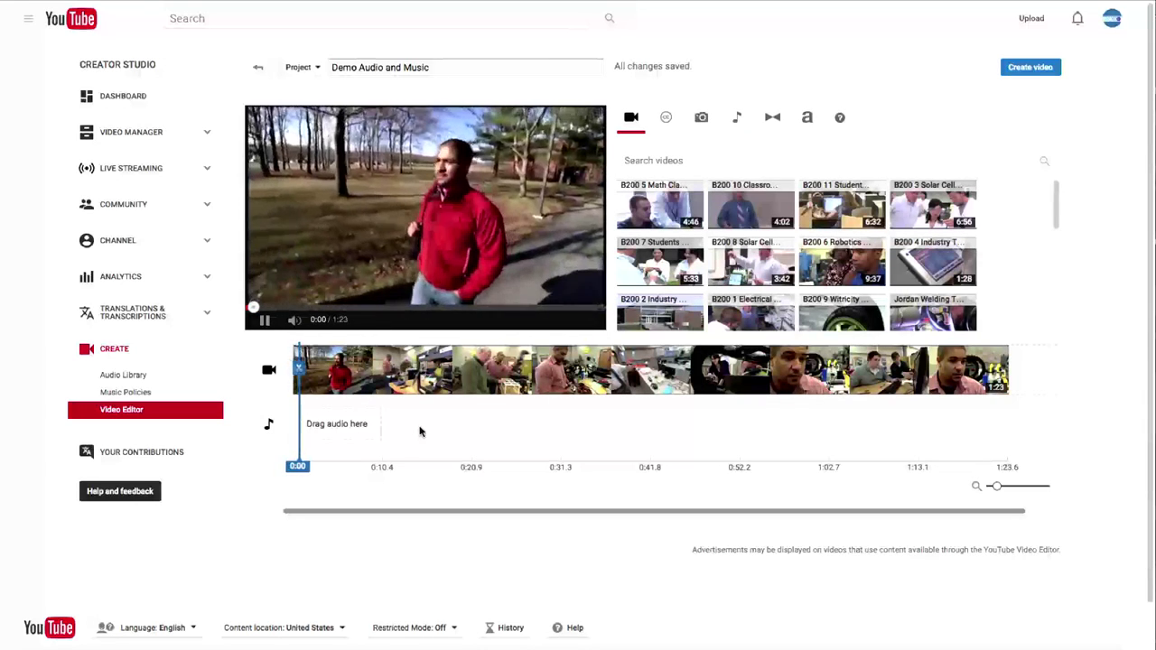
left_click(263, 319)
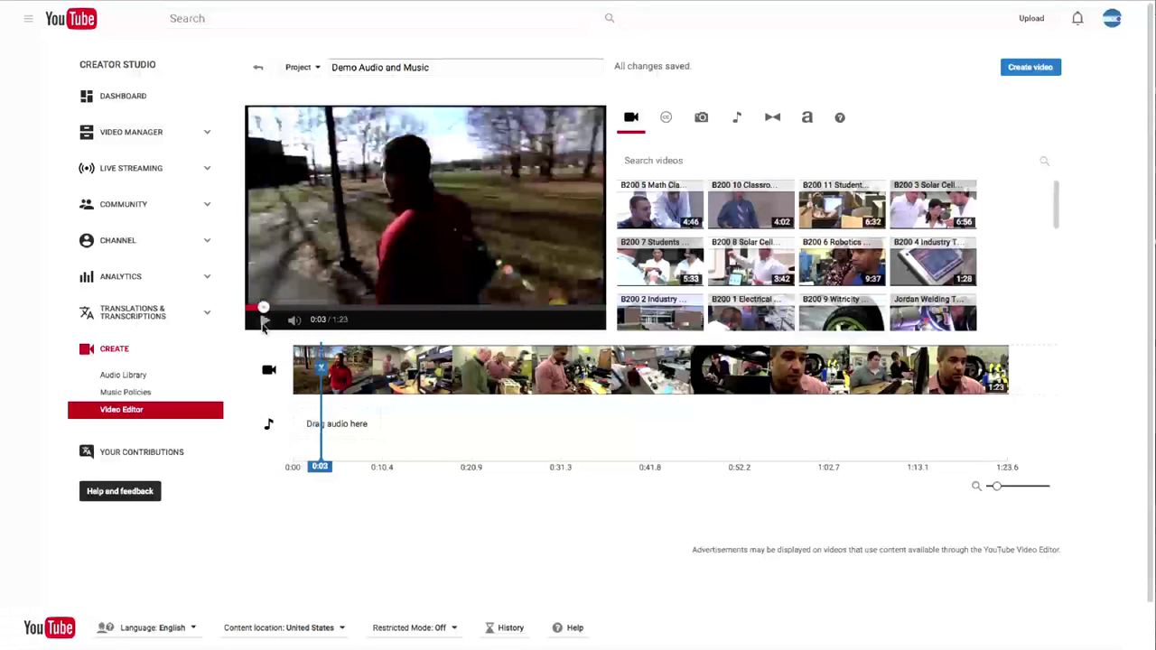
Step: Search the audio tracks for "Tune in" and add the 1:43 Hip Hop & Rap track Tune In to the project
left_click(738, 127)
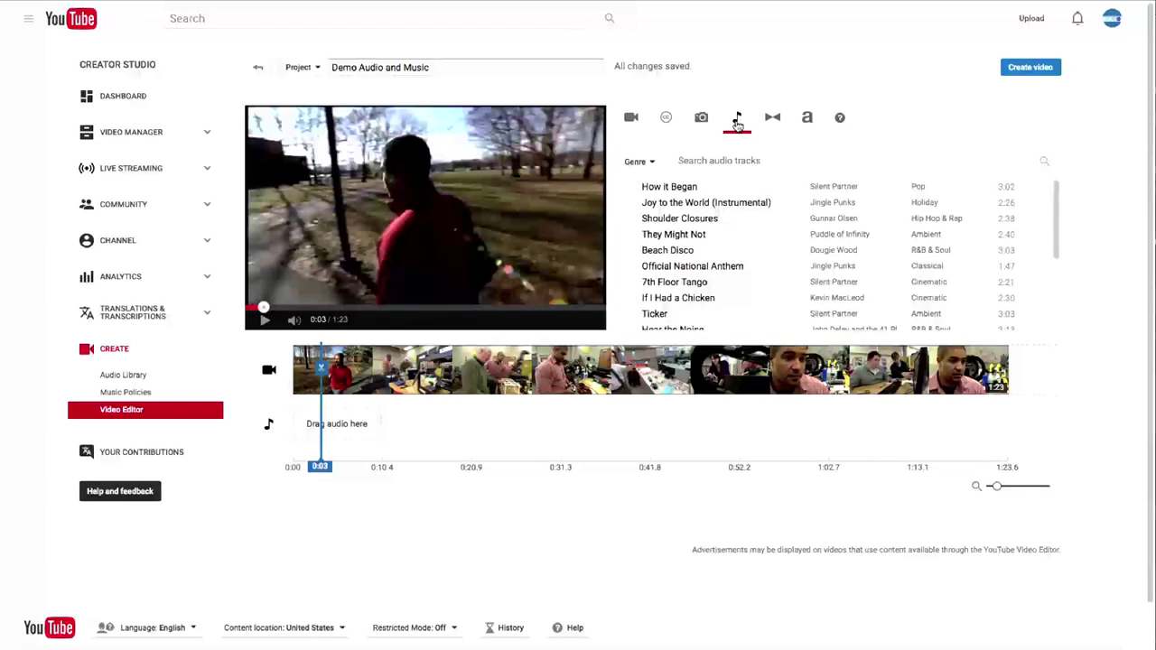
left_click(691, 159)
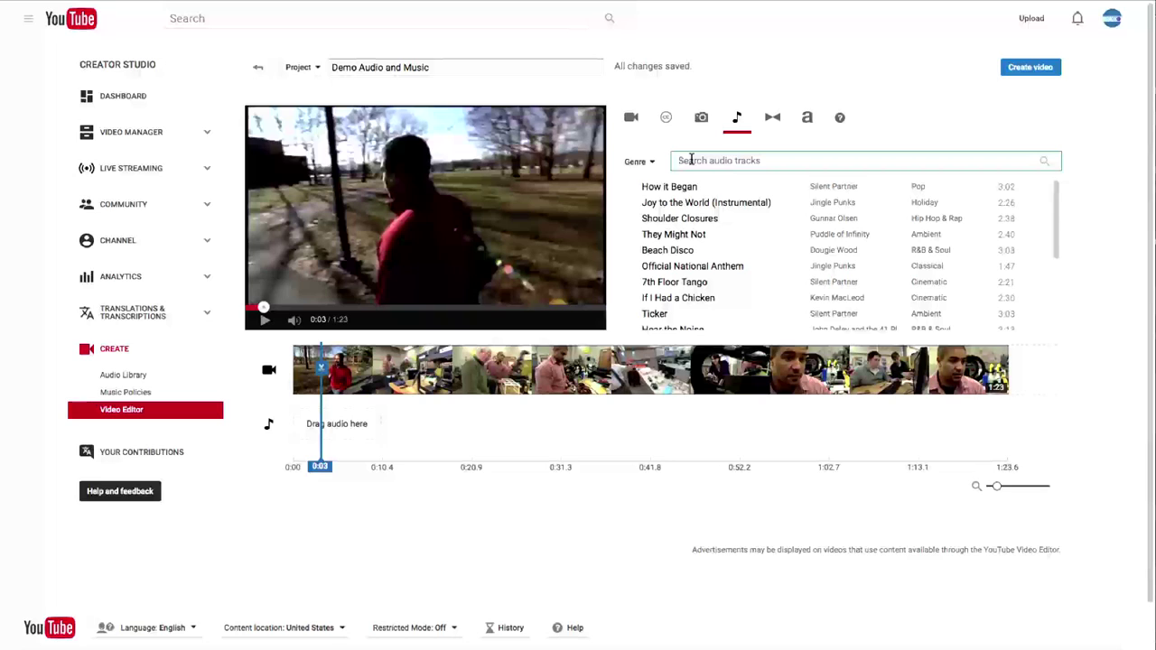
type("Tune in")
key("Home")
type("\"")
key("Return")
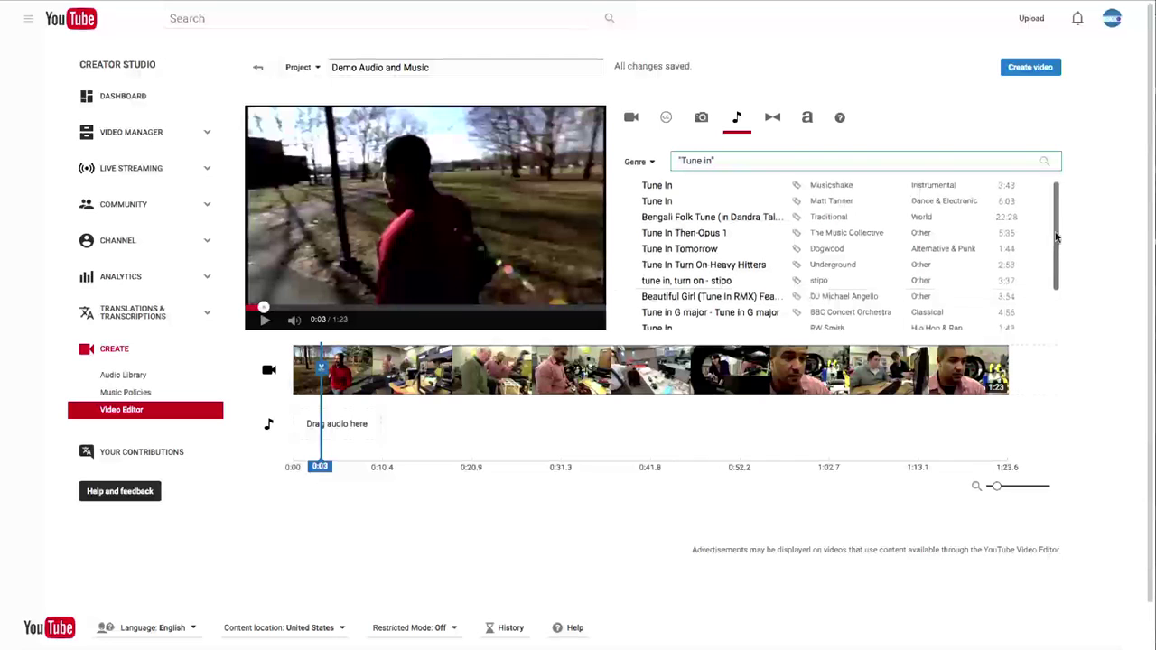
scroll(903, 271, "down", 1)
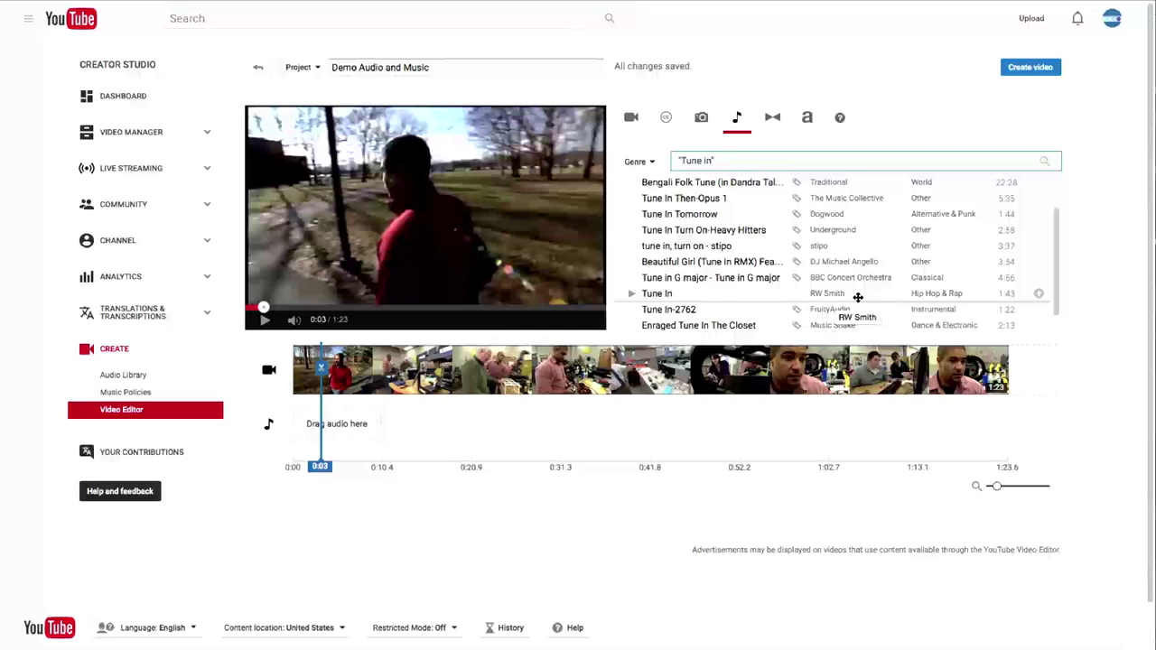
left_click(1039, 296)
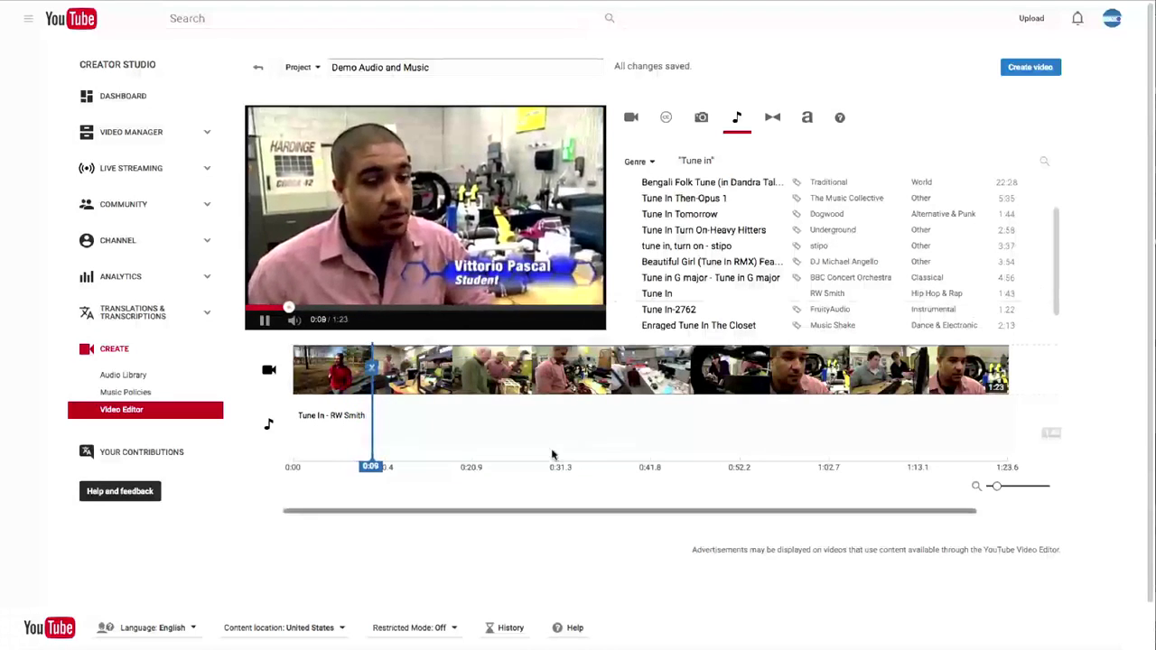
Step: Lower the added music track's volume to slightly below half and check the mix in the project preview
left_click(328, 426)
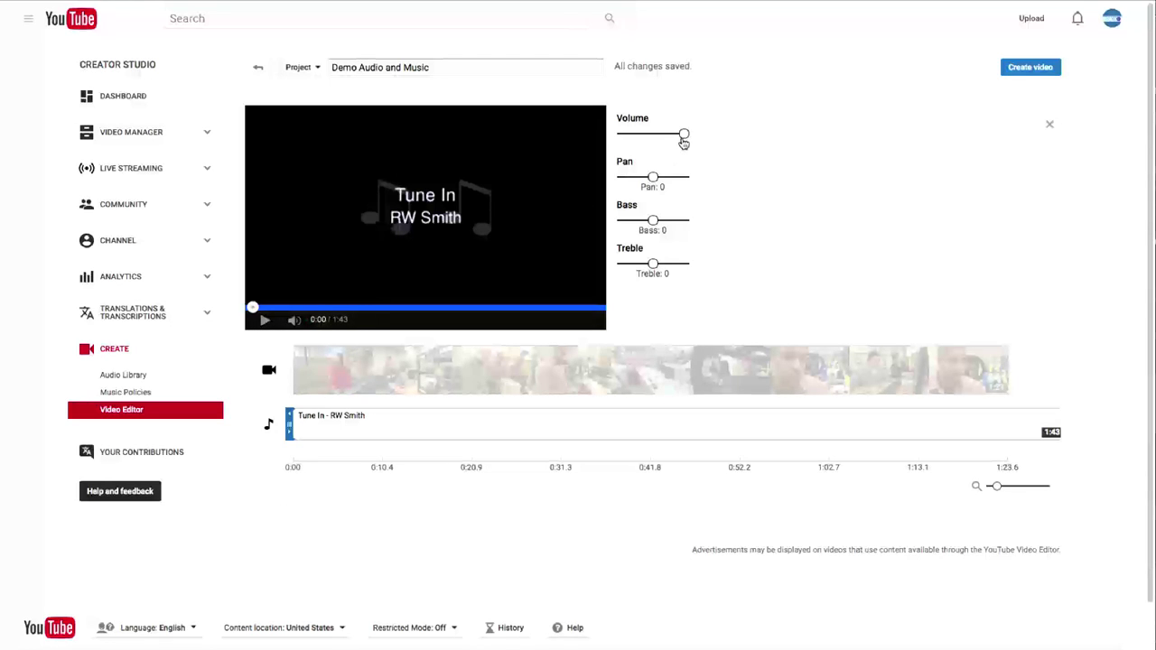
left_click_drag(683, 140, 648, 141)
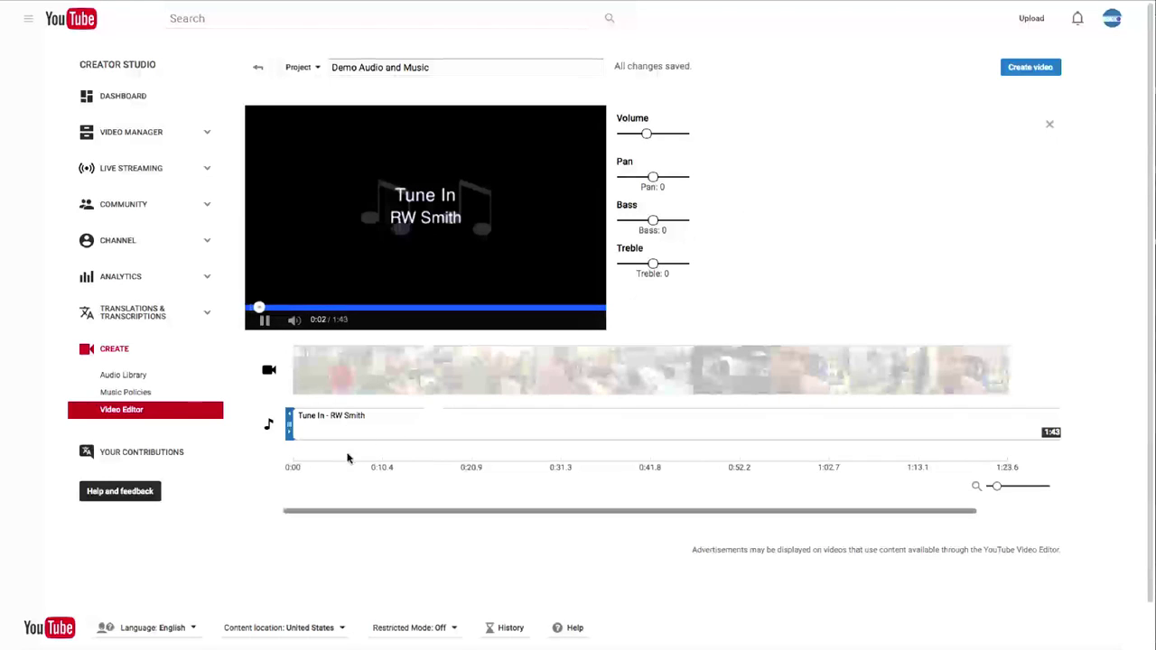
left_click(281, 497)
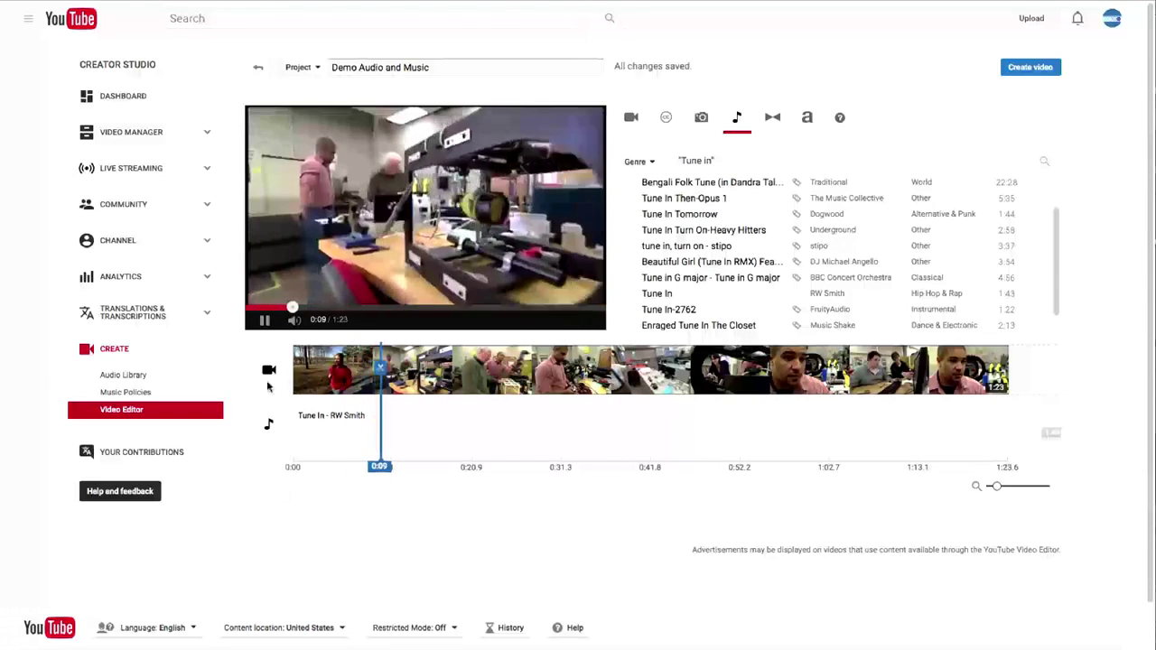
left_click(264, 322)
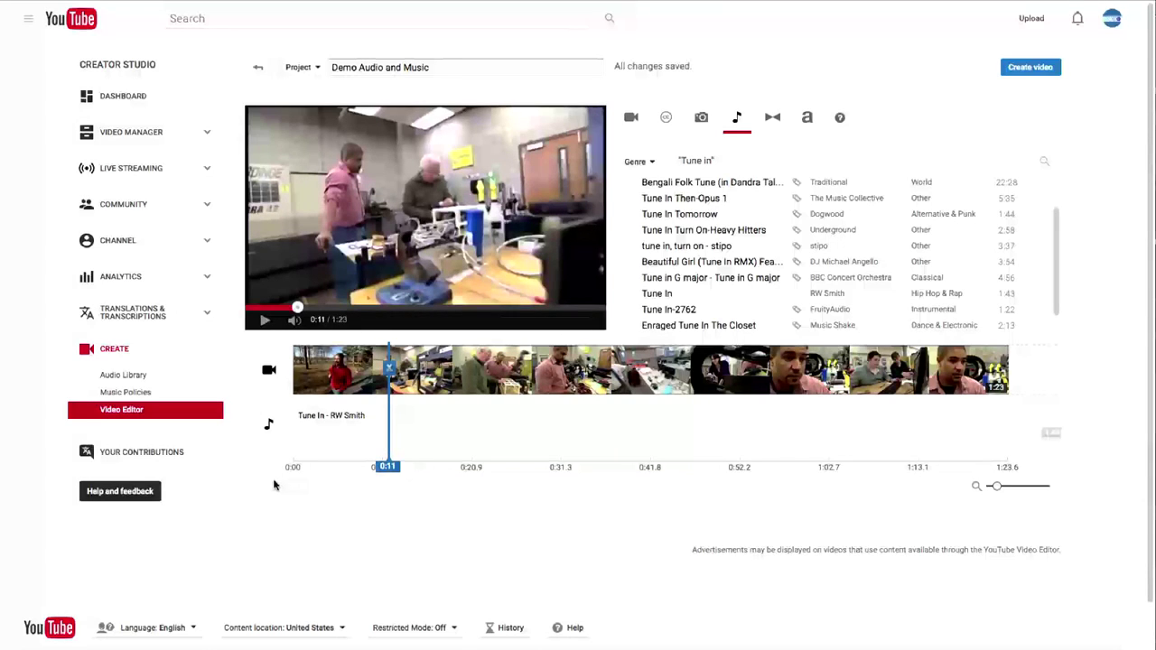
Step: Lower the music track's volume to about a quarter and play the beginning of the project to check the mix
left_click(300, 428)
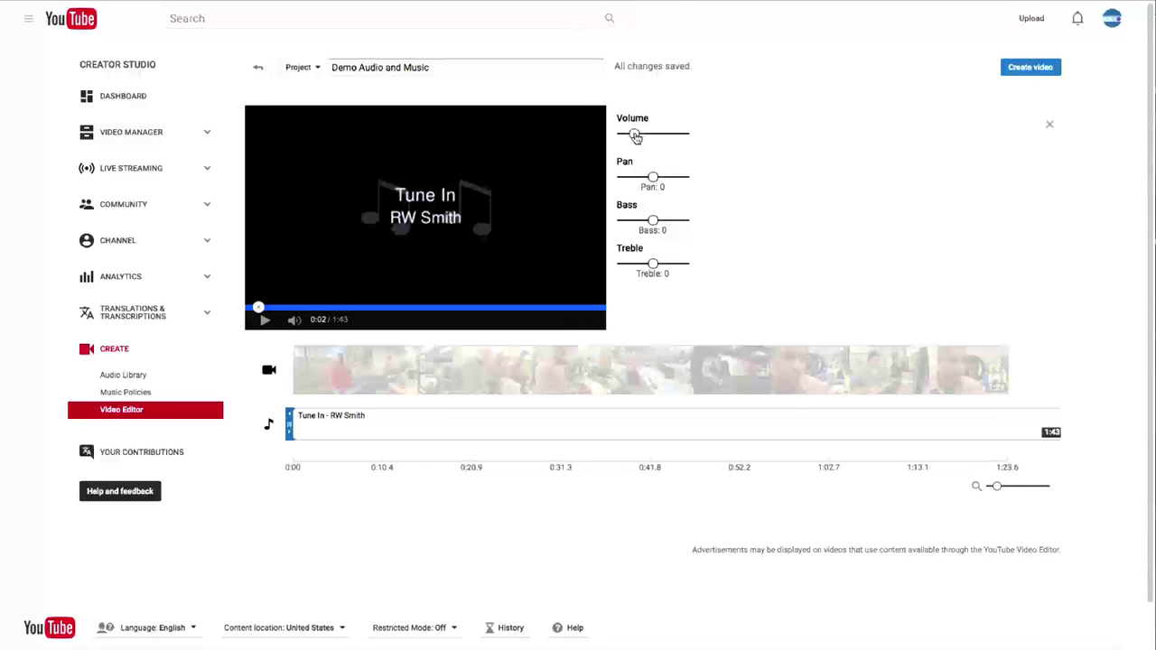
left_click(636, 136)
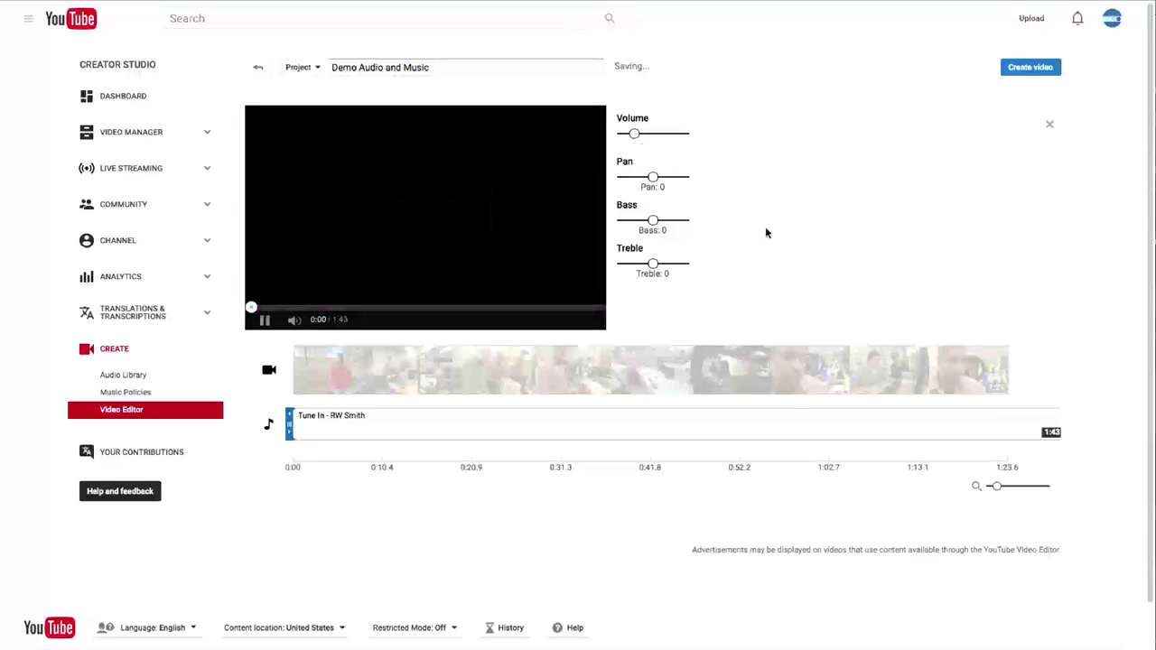
left_click(277, 500)
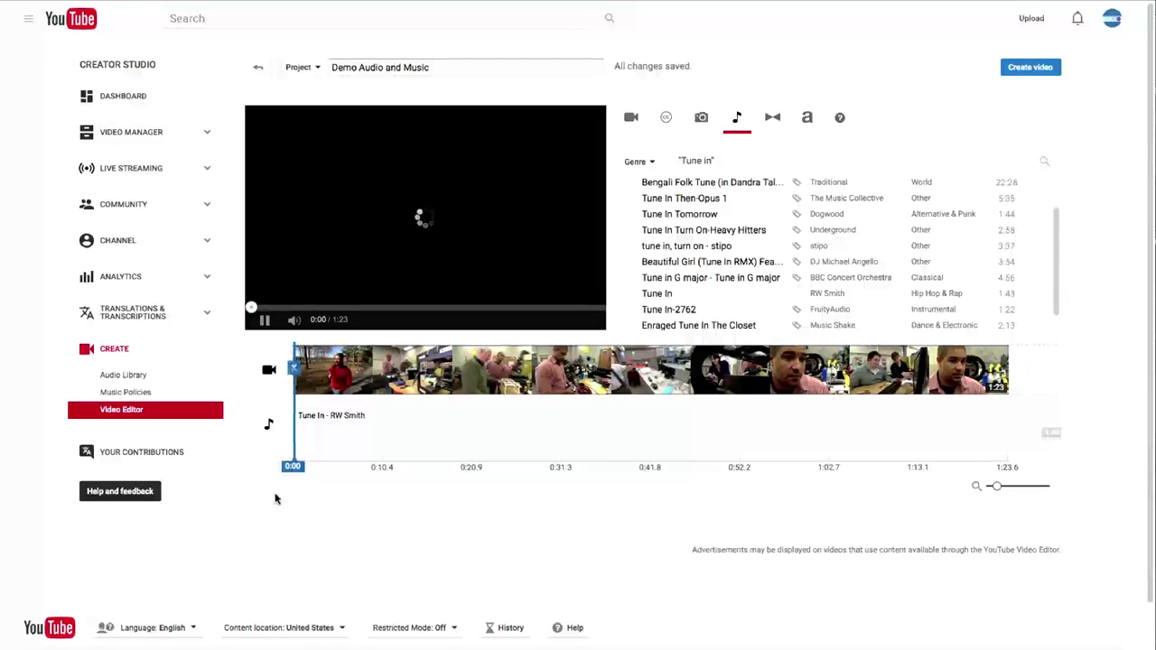
left_click(264, 322)
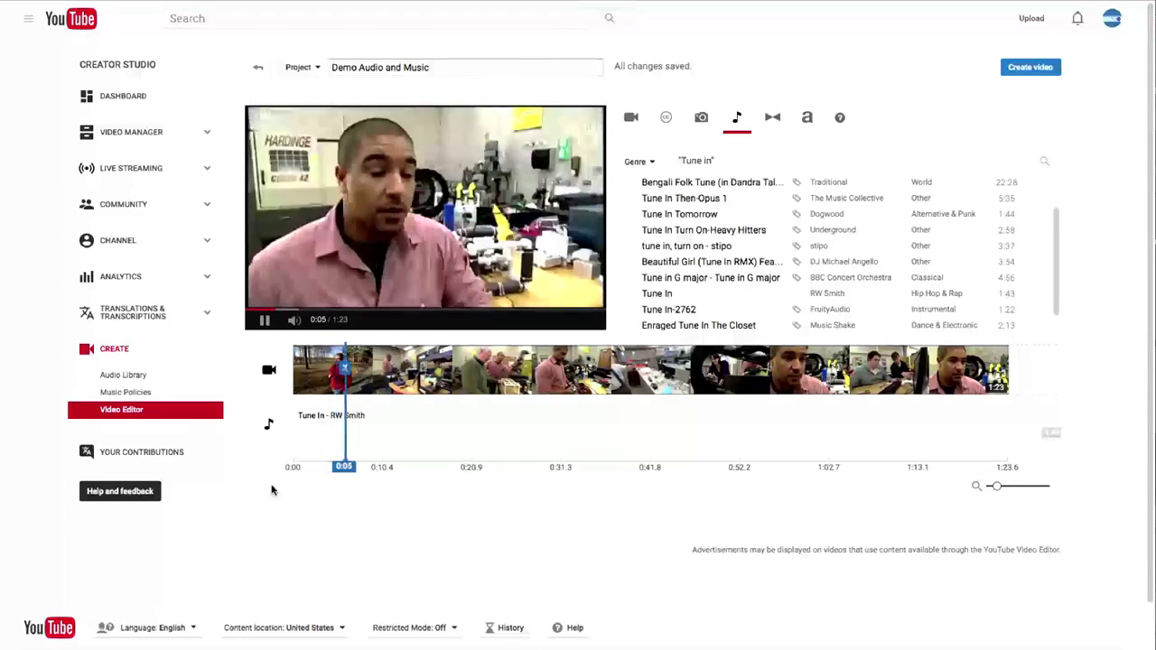
left_click(264, 322)
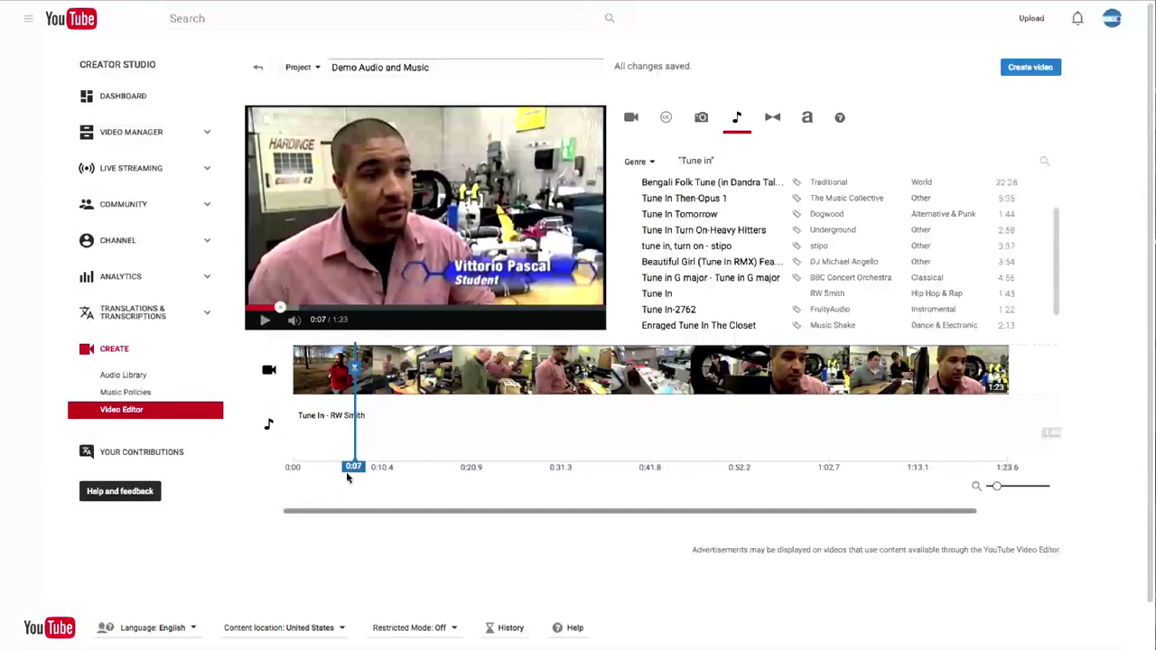
Step: Check the music and voice mix by playing short passages from about 0:30 and from 1:00
left_click_drag(355, 470, 552, 474)
left_click(264, 324)
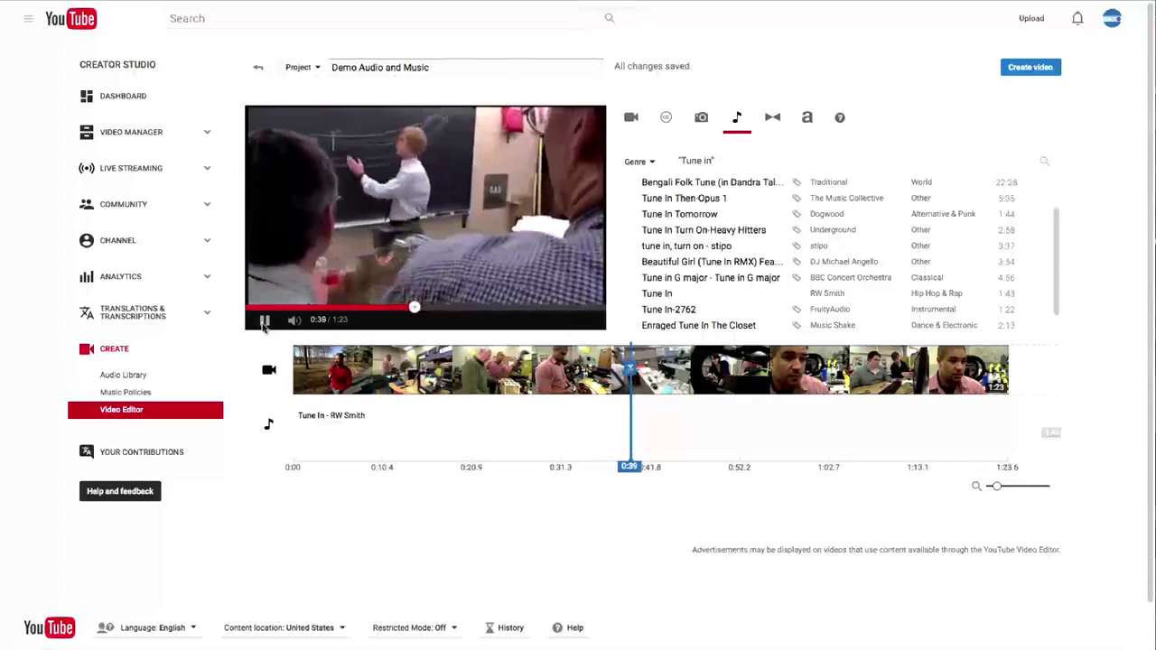
left_click(265, 322)
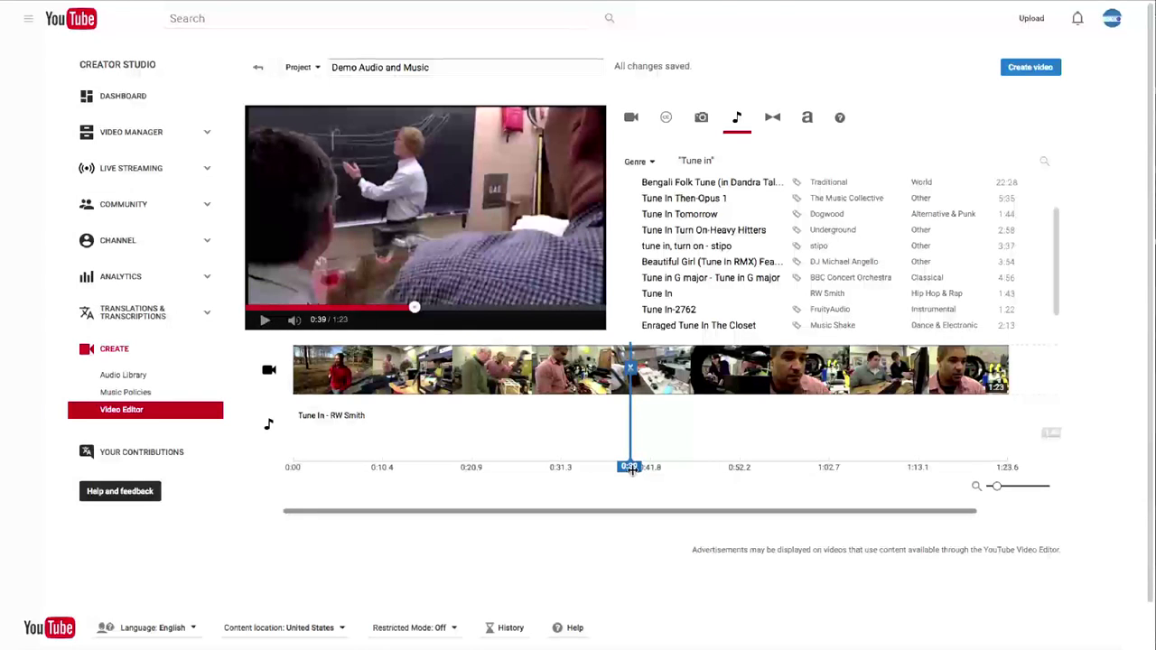
left_click_drag(631, 469, 800, 485)
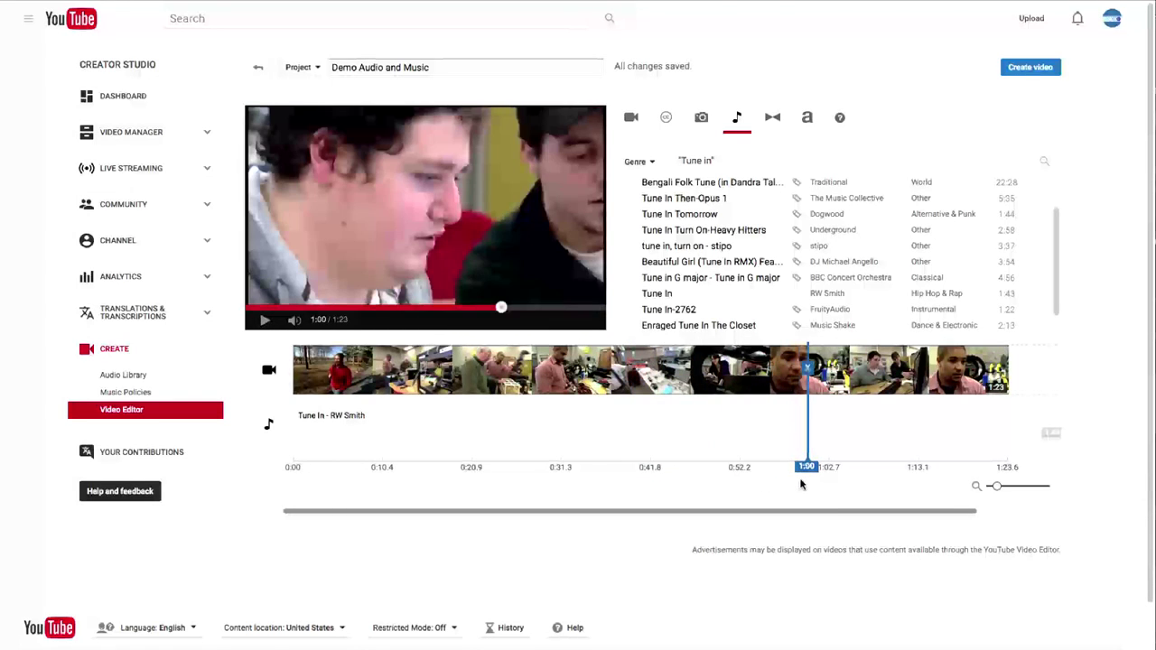
left_click(260, 321)
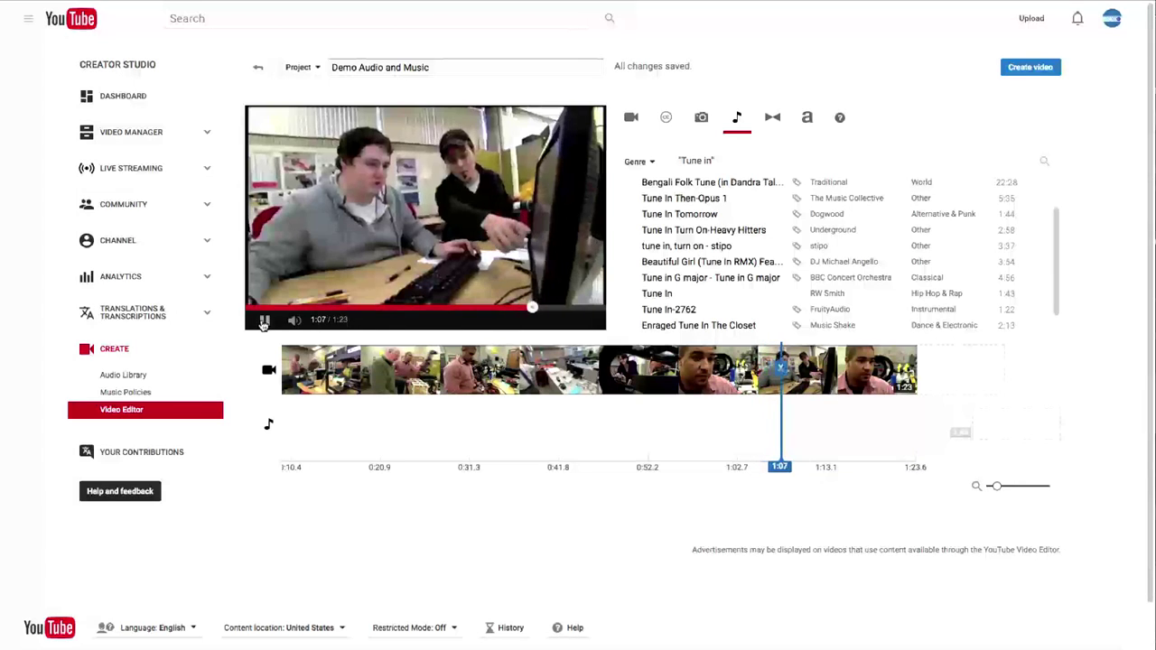
left_click(264, 321)
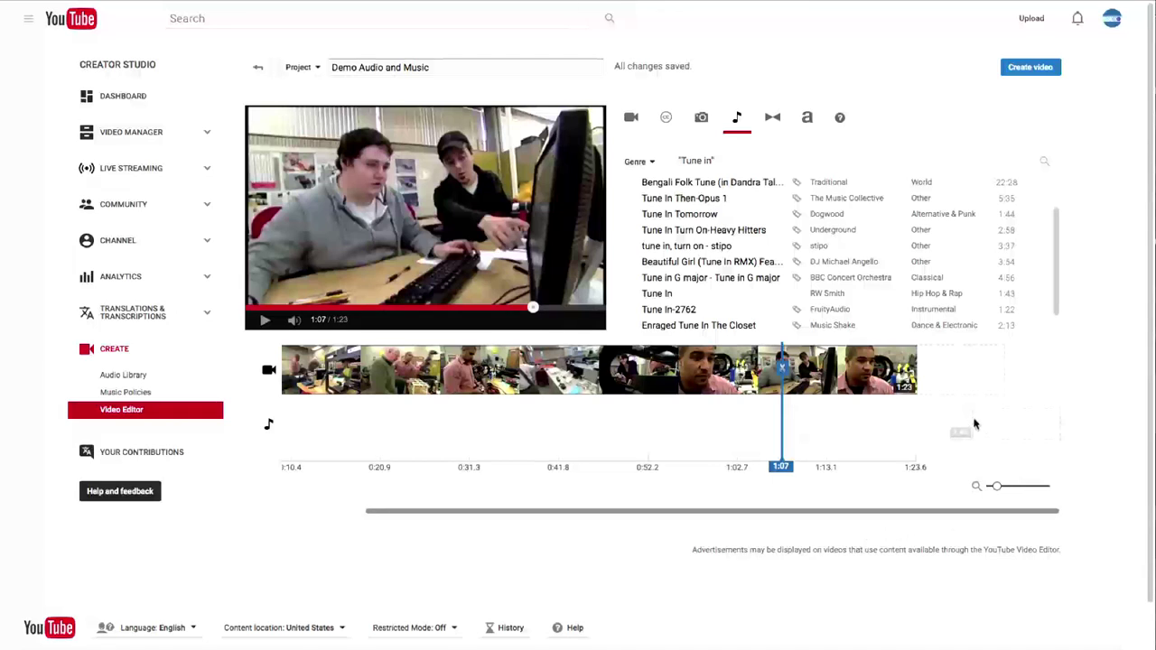
Step: Trim the end of the music track to 1:23 to match the video clip's length
left_click_drag(974, 423, 916, 409)
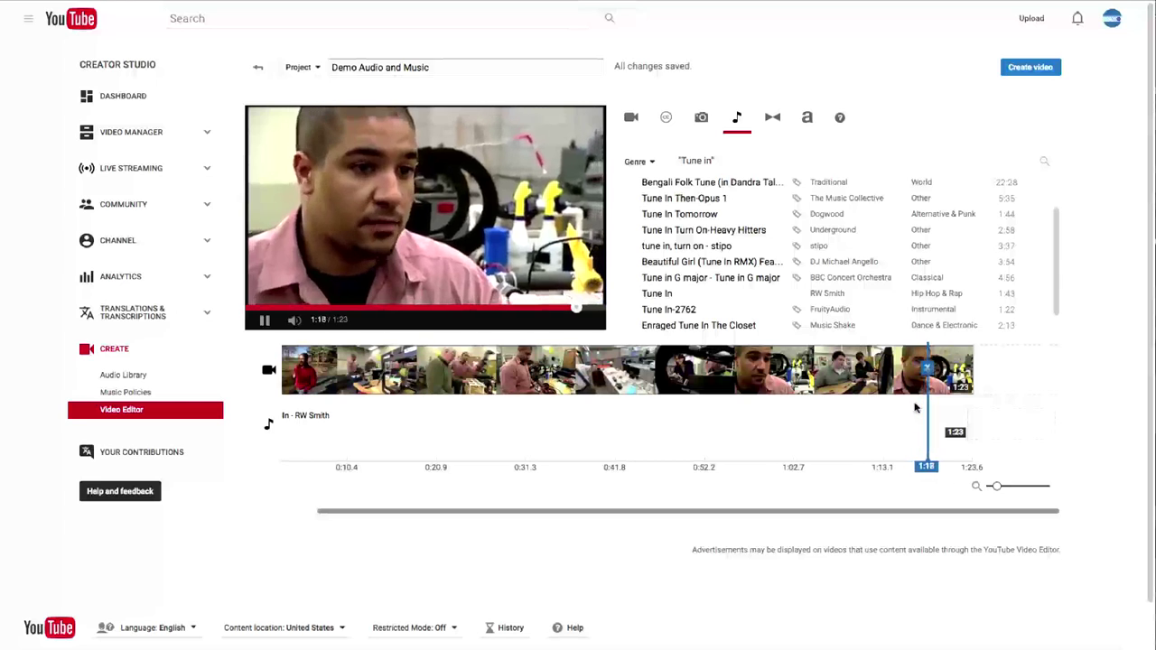